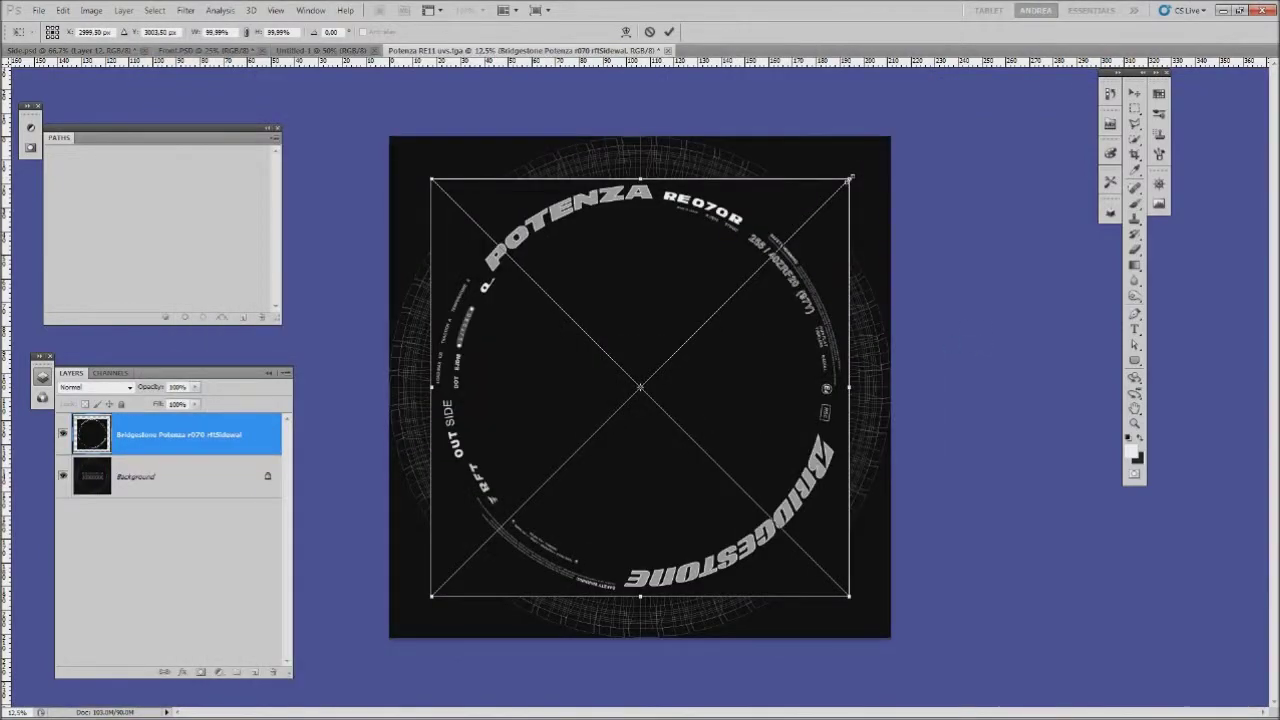
# Scale up the Bridgestone sidewall artwork to match the tire rings and commit it at full opacity.
pyautogui.keyDown('shift'); pyautogui.moveTo(849, 179); pyautogui.dragTo(875, 154); pyautogui.keyUp('shift')
pyautogui.moveTo(578, 265); pyautogui.dragTo(594, 248)
pyautogui.keyDown('shift'); pyautogui.moveTo(890, 137); pyautogui.dragTo(871, 153); pyautogui.keyUp('shift')
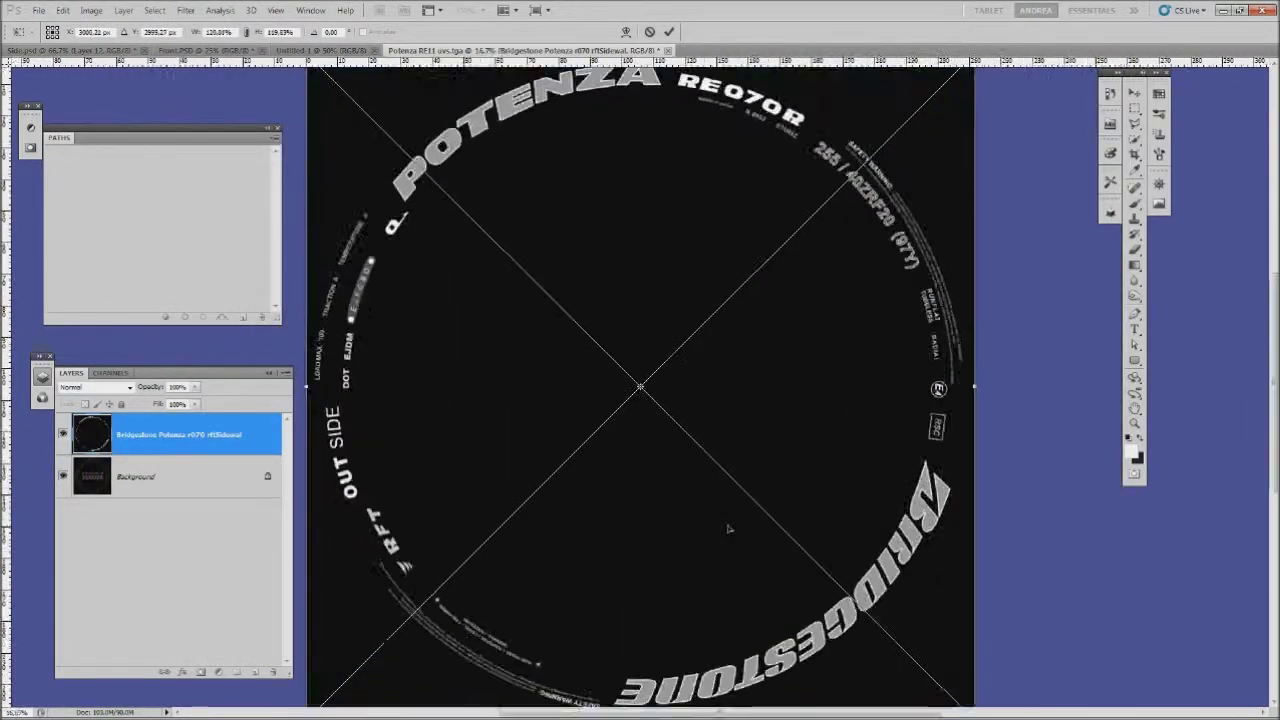
pyautogui.press('Return')
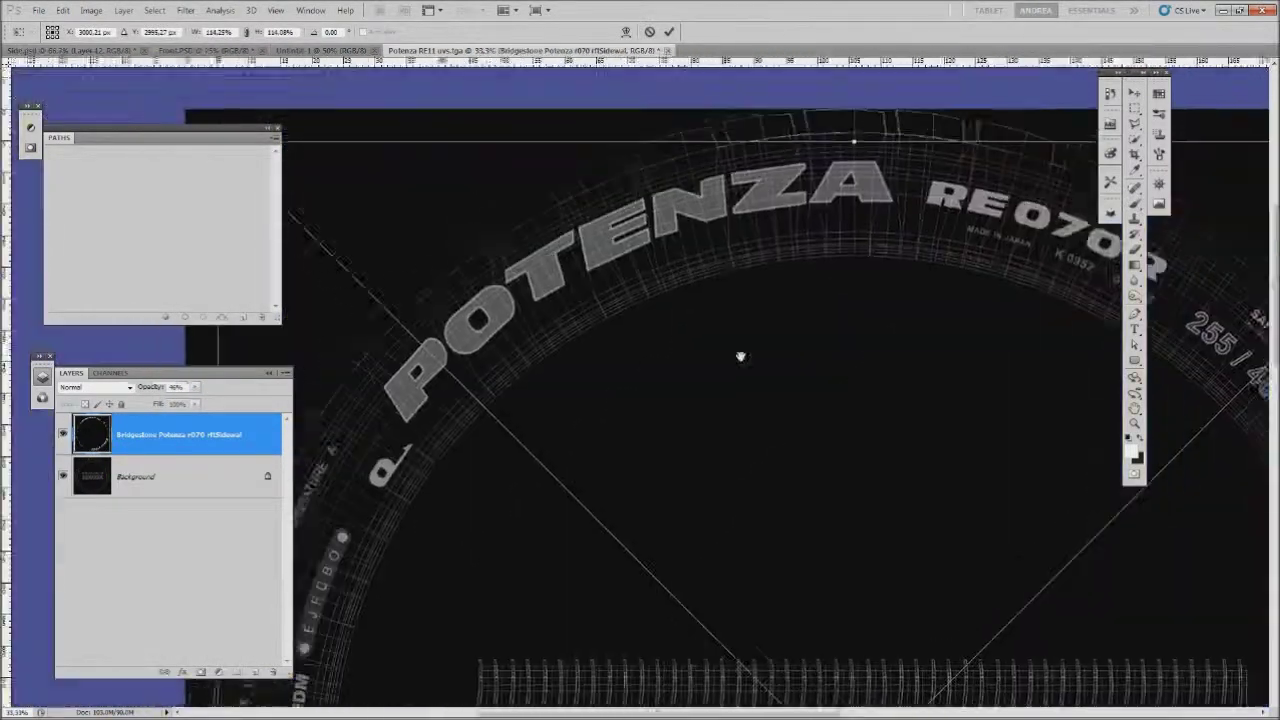
pyautogui.press('b')
# Hide the sidewall layer, add an empty Layer 1, and start a path over the tread grooves.
pyautogui.moveTo(195, 386); pyautogui.dragTo(260, 403)
pyautogui.hotkey('ctrl', 'shift', 'alt', 'n')
pyautogui.hotkey('ctrl', '1')
pyautogui.press('m')
pyautogui.click(243, 317)
pyautogui.hotkey('ctrl', '+')
pyautogui.press('p')
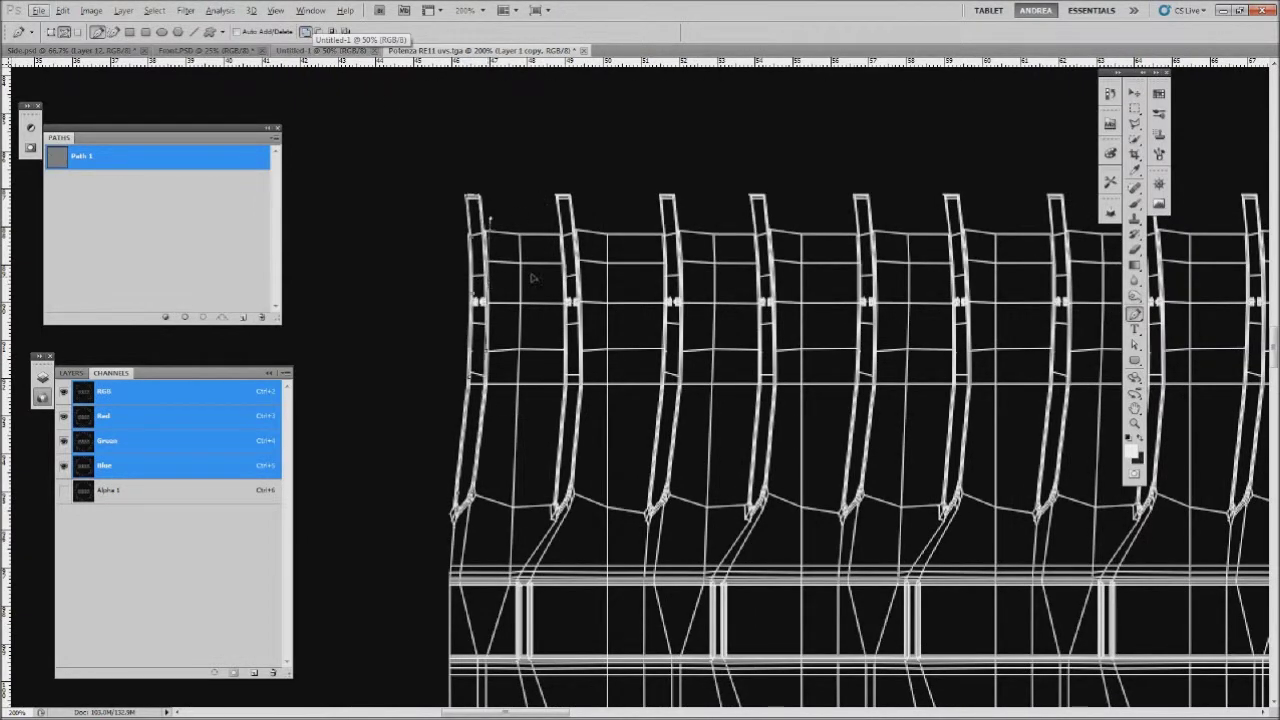
# Trace Path 1 along the lower tread grooves, zooming between 100% and 300%.
pyautogui.press('v')
pyautogui.hotkey('ctrl', '-')
pyautogui.hotkey('ctrl', '+')
pyautogui.moveTo(438, 453); pyautogui.dragTo(565, 352)
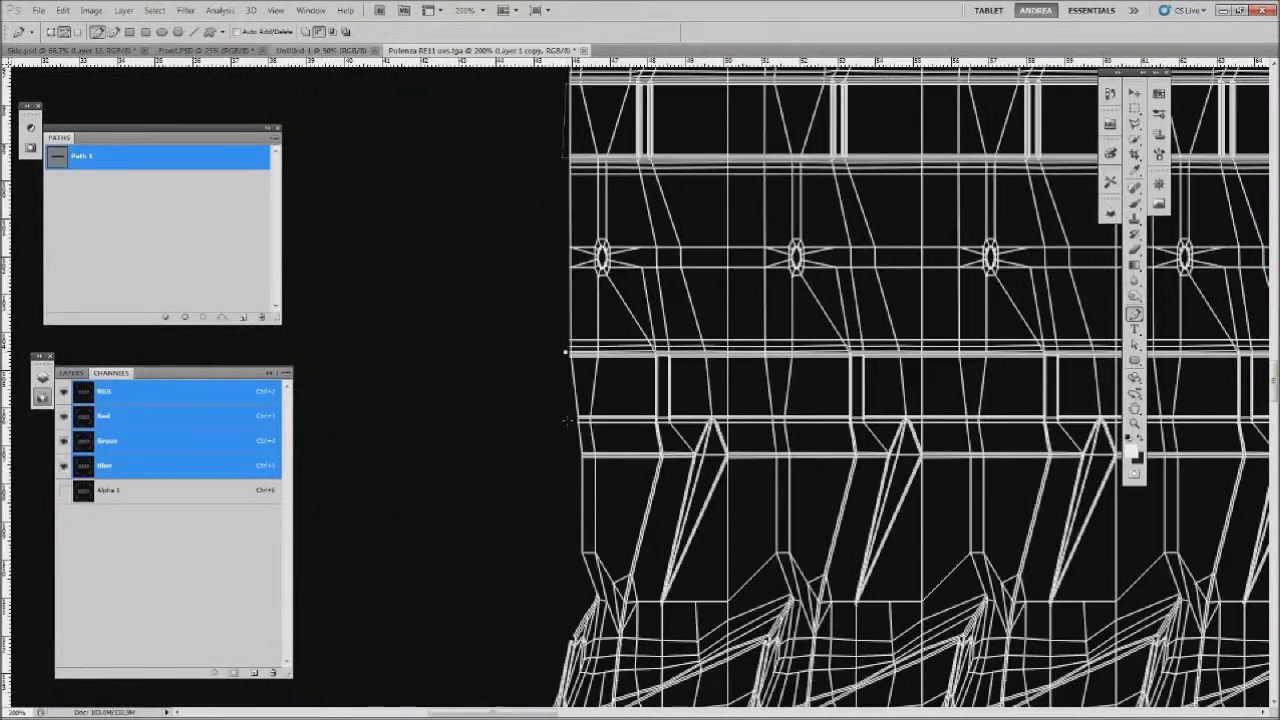
pyautogui.moveTo(566, 421); pyautogui.dragTo(912, 377)
pyautogui.hotkey('ctrl', '-')
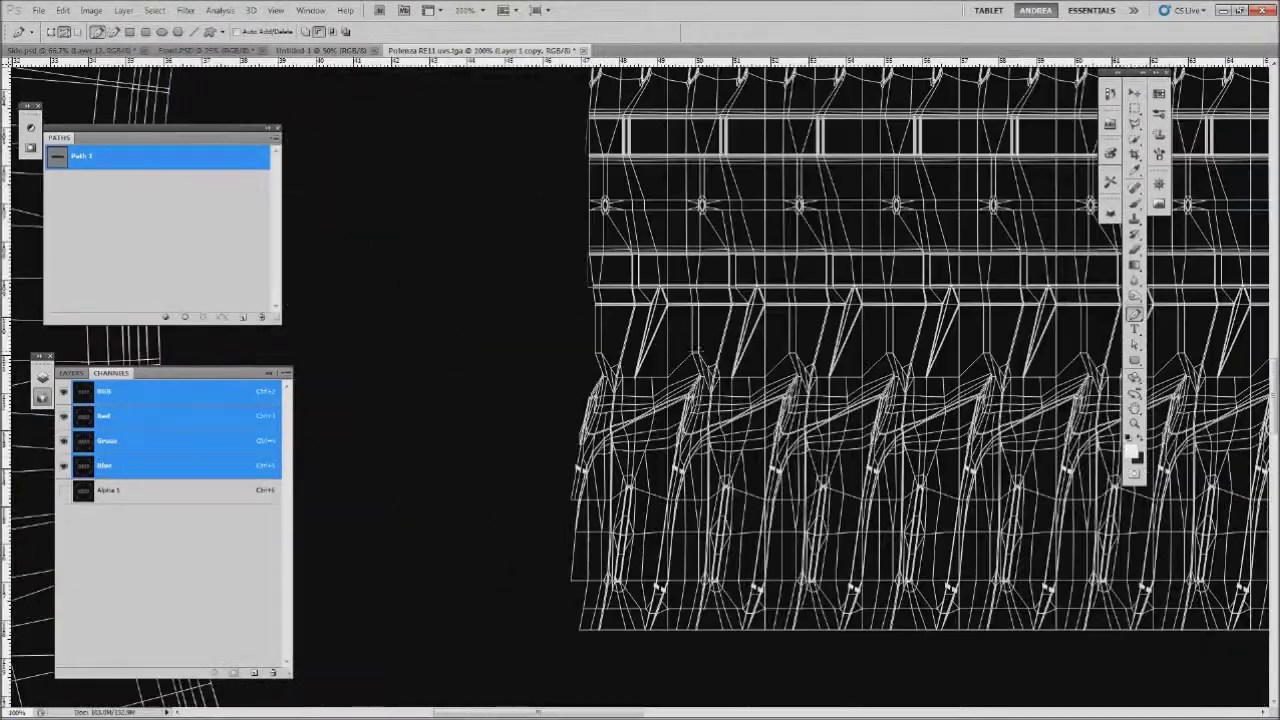
pyautogui.hotkey('ctrl', '+')
pyautogui.hotkey('ctrl', '+')
pyautogui.scroll(-5, 840, 380)
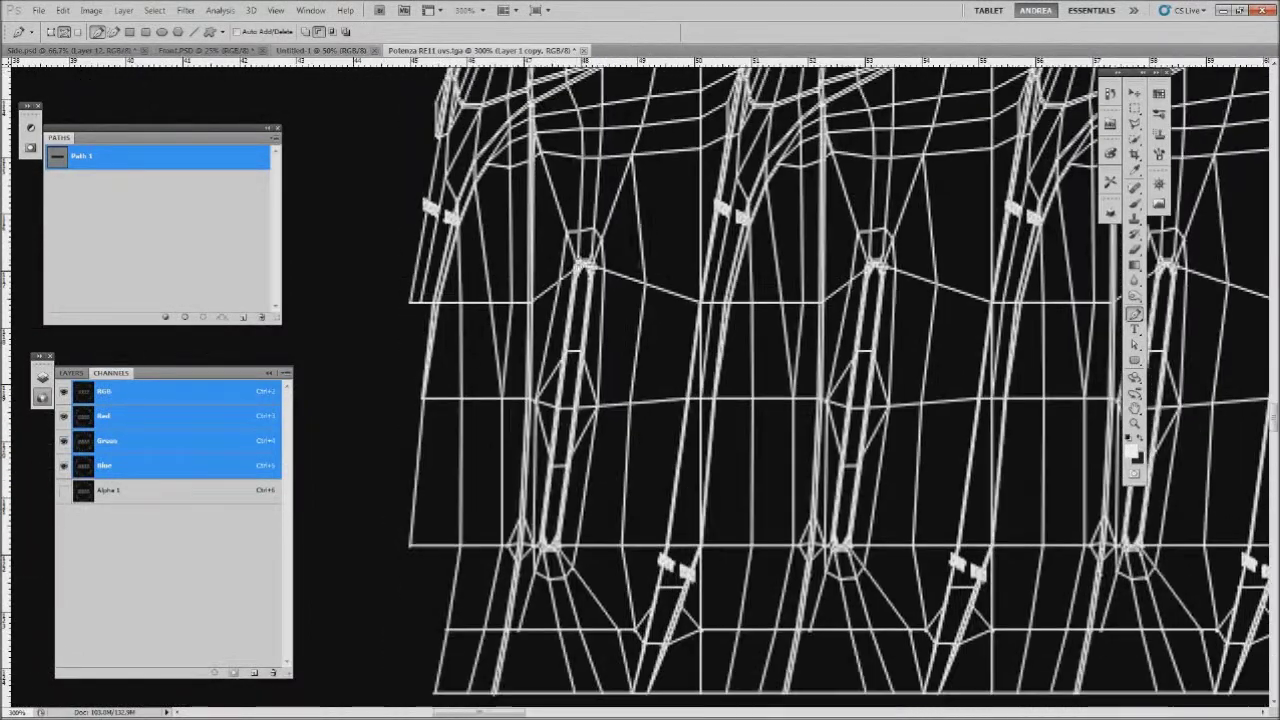
pyautogui.hotkey('ctrl', '-')
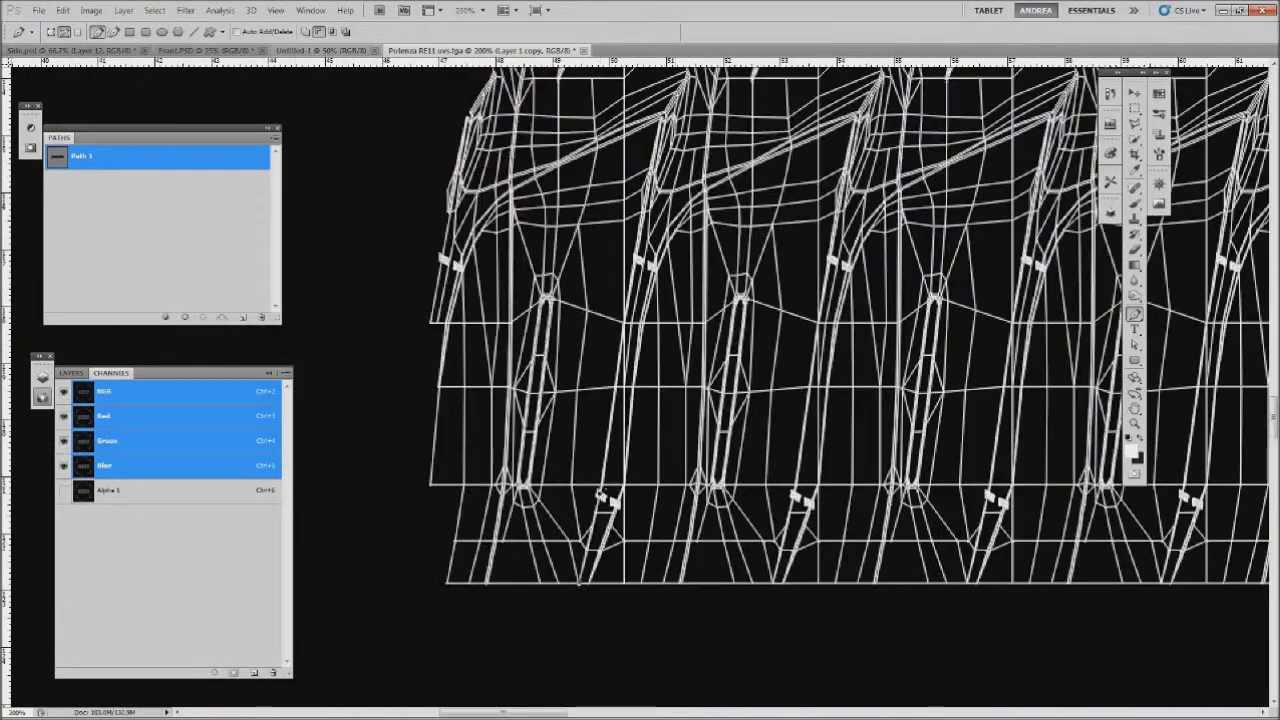
pyautogui.scroll(2, 840, 380)
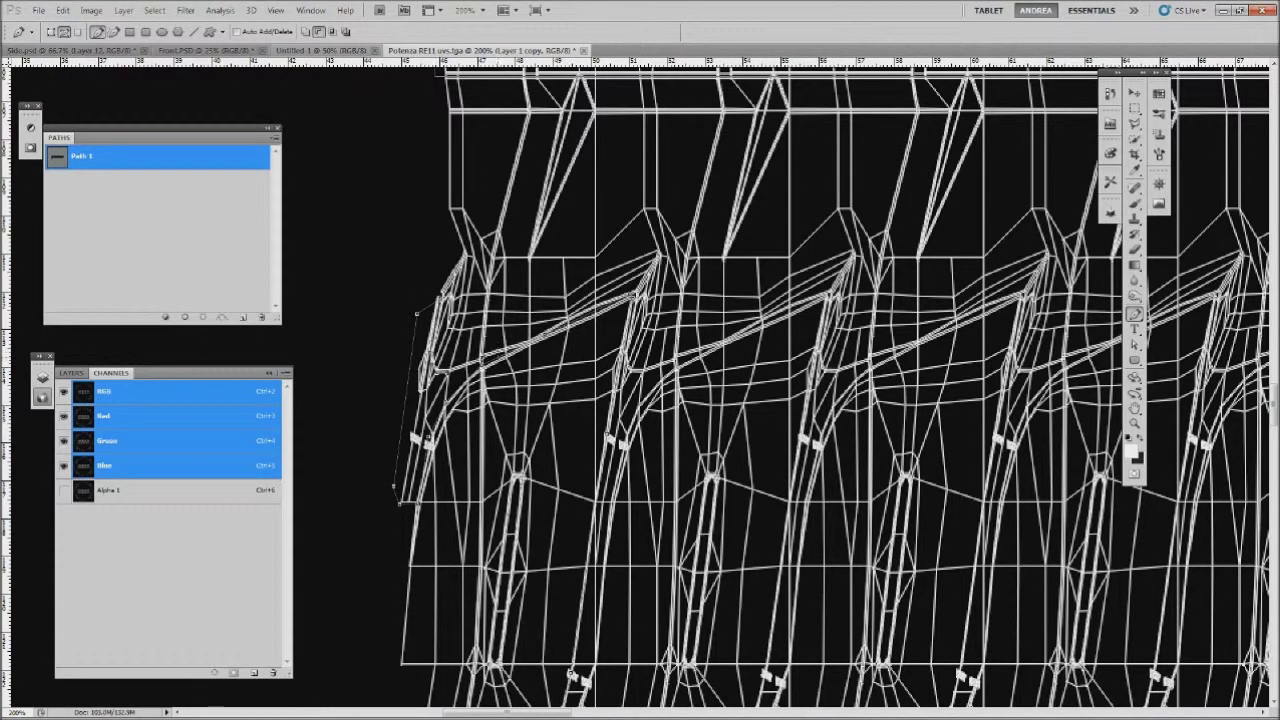
# Finish tracing Path 1 around the groove corners at 400% zoom and return to the Layers list.
pyautogui.hotkey('ctrl', '+')
pyautogui.hotkey('ctrl', '+')
pyautogui.hotkey('ctrl', '+')
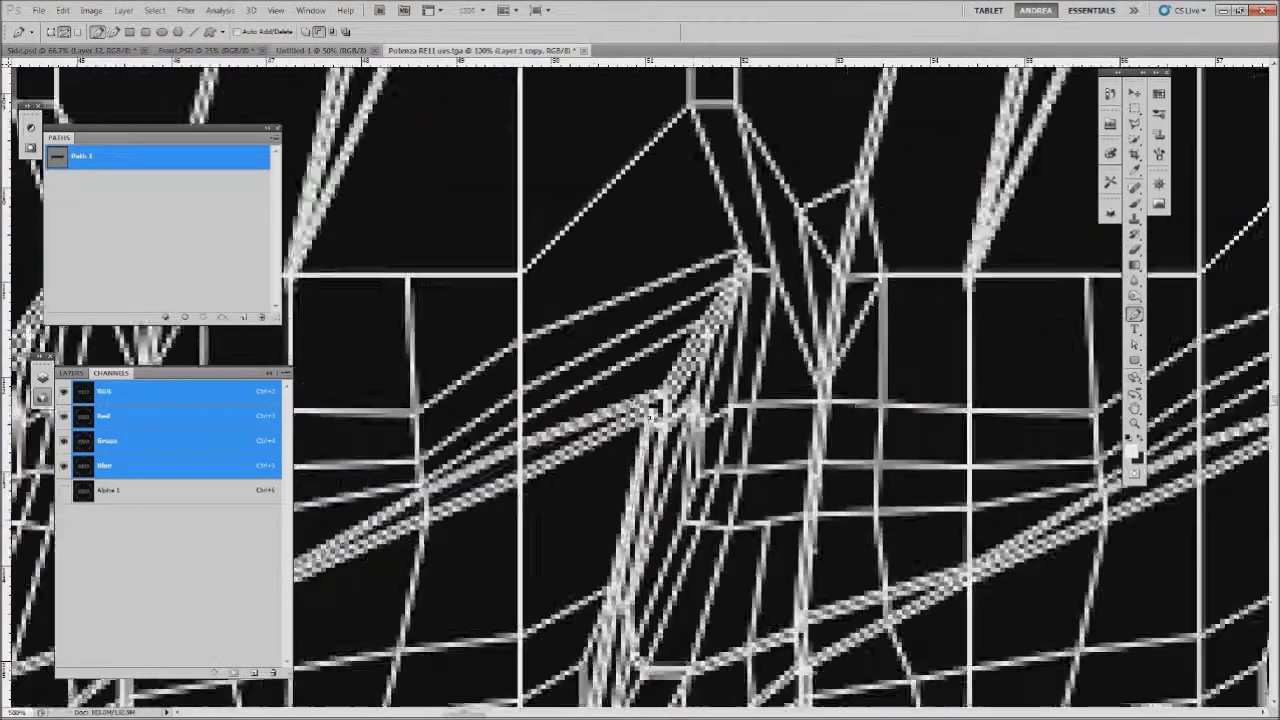
pyautogui.hotkey('ctrl', '-')
pyautogui.hotkey('ctrl', '-')
pyautogui.scroll(1, 640, 400)
pyautogui.scroll(3, 640, 400)
pyautogui.scroll(-3, 640, 400)
pyautogui.keyDown('alt'); pyautogui.scroll(-5, 375, 297); pyautogui.keyUp('alt')
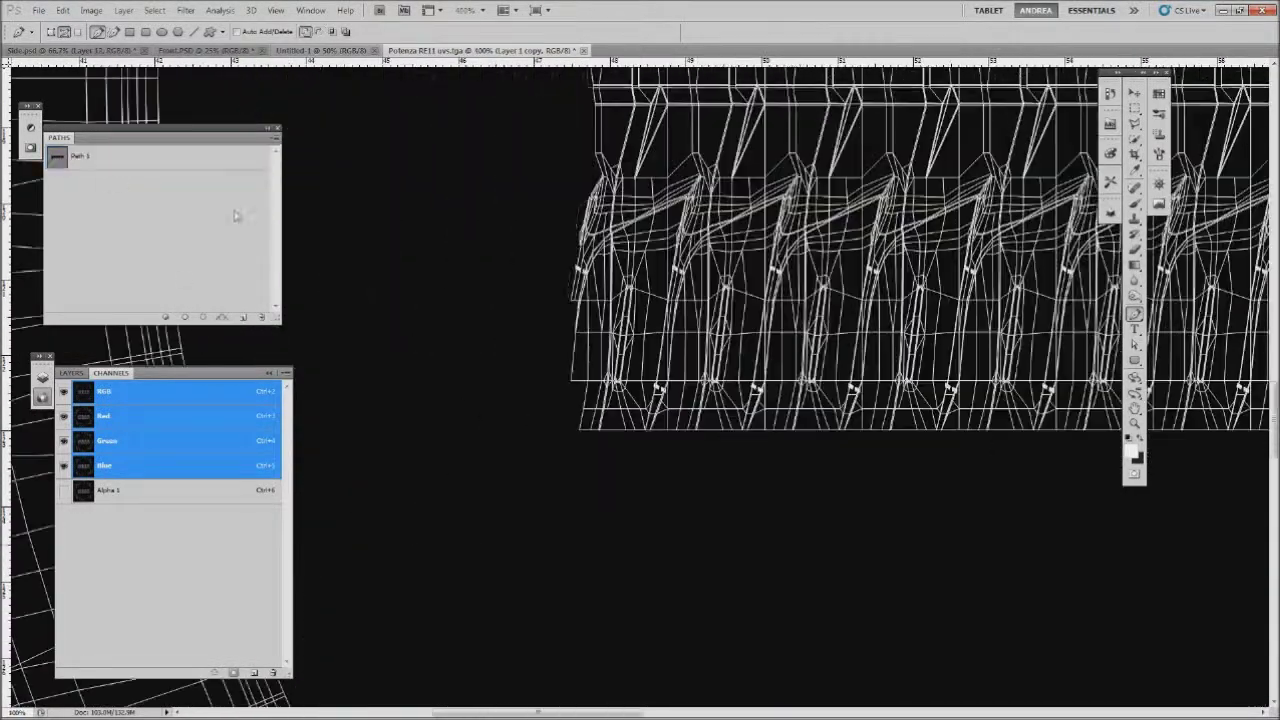
pyautogui.keyDown('alt'); pyautogui.scroll(4, 375, 297); pyautogui.keyUp('alt')
pyautogui.scroll(-3, 517, 357)
pyautogui.scroll(2, 517, 357)
pyautogui.keyDown('alt'); pyautogui.scroll(-4, 520, 357); pyautogui.keyUp('alt')
pyautogui.keyDown('alt'); pyautogui.scroll(4, 520, 357); pyautogui.keyUp('alt')
pyautogui.scroll(2, 860, 390)
pyautogui.hotkey('ctrl', '+')
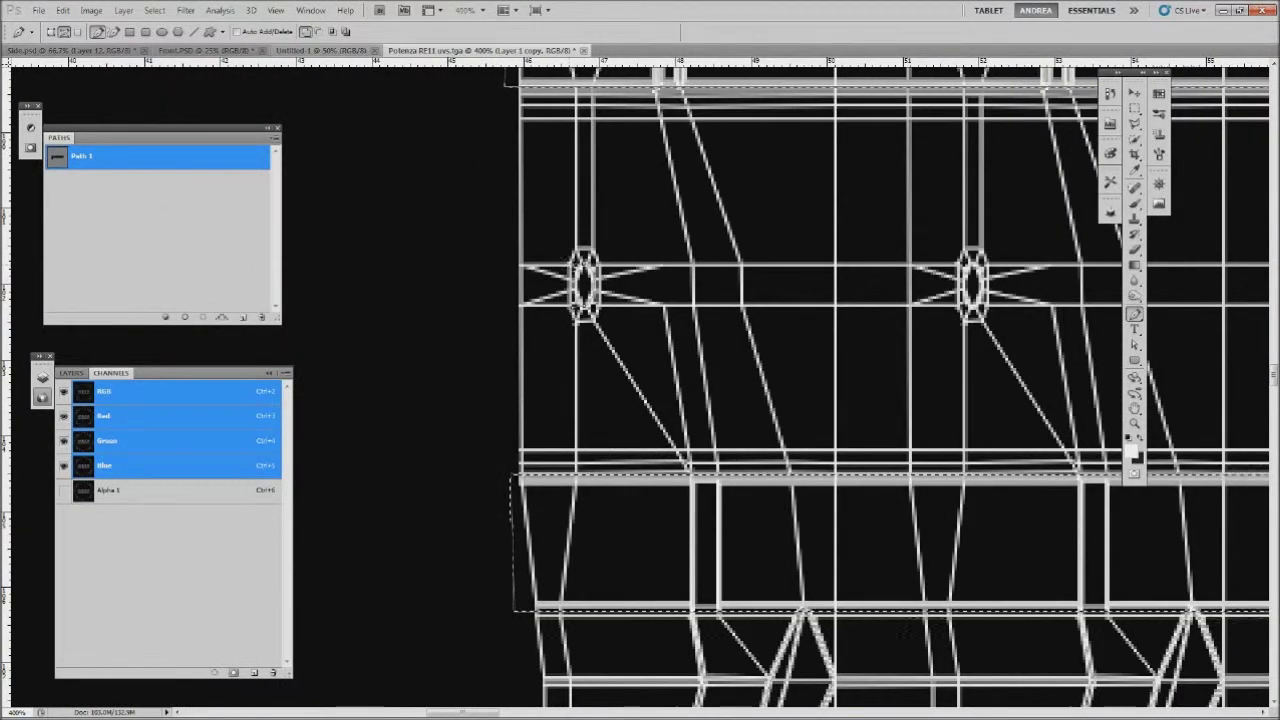
pyautogui.keyDown('alt'); pyautogui.scroll(-5, 563, 220); pyautogui.keyUp('alt')
pyautogui.click(71, 372)
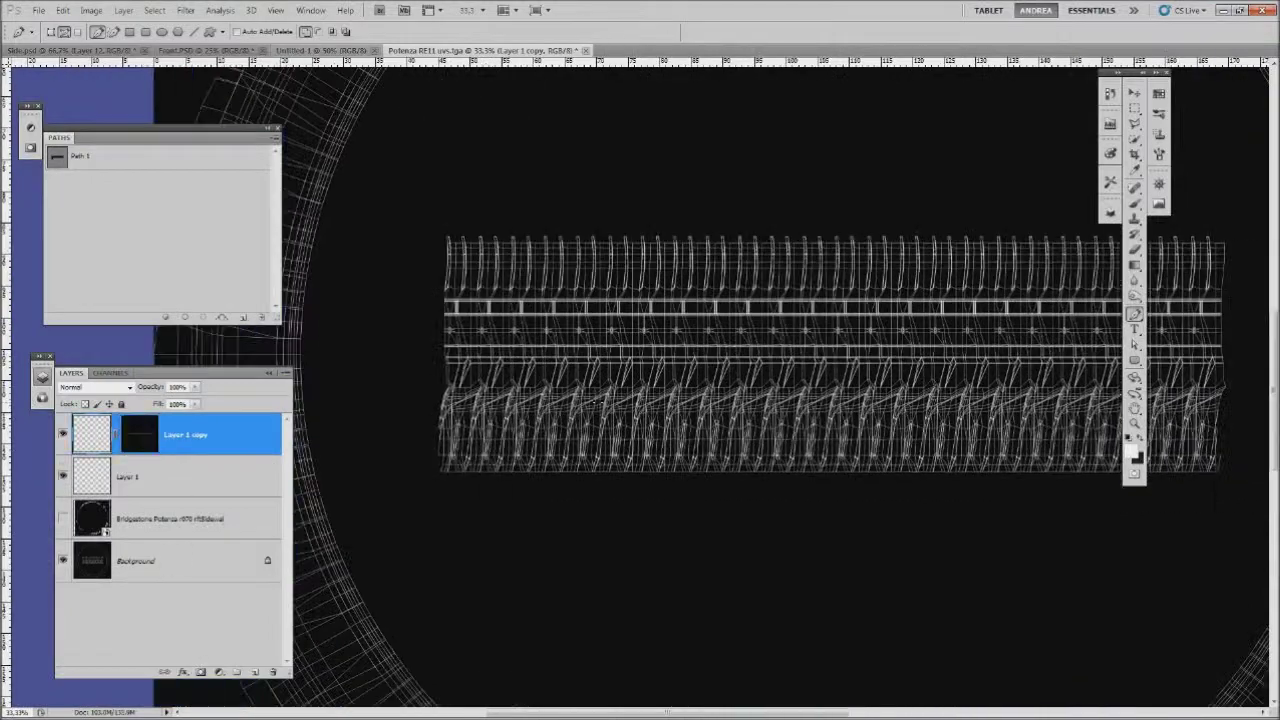
# Invert the Layer 1 copy mask, then set it back to black.
pyautogui.hotkey('ctrl', 'i')
pyautogui.hotkey('ctrl', 'i')
pyautogui.hotkey('ctrl', 'i')
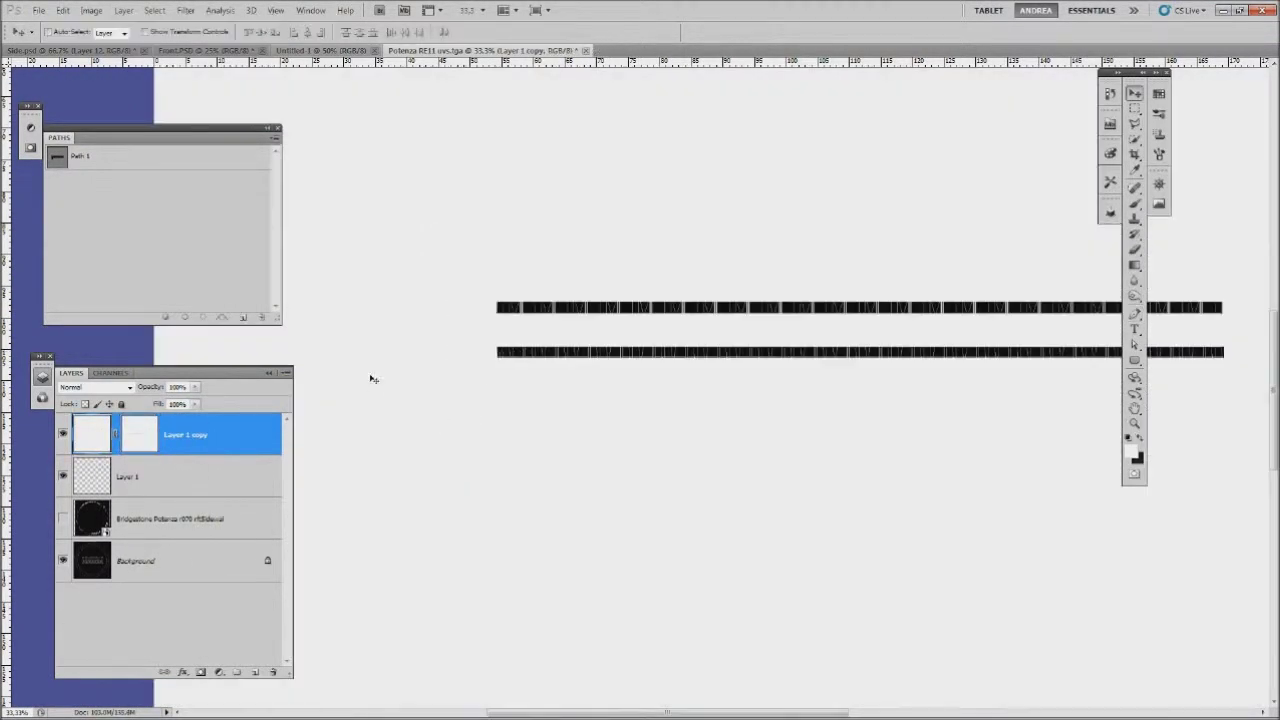
pyautogui.hotkey('ctrl', 'i')
pyautogui.keyDown('alt'); pyautogui.scroll(1, 450, 383); pyautogui.keyUp('alt')
pyautogui.keyDown('alt'); pyautogui.scroll(2, 450, 383); pyautogui.keyUp('alt')
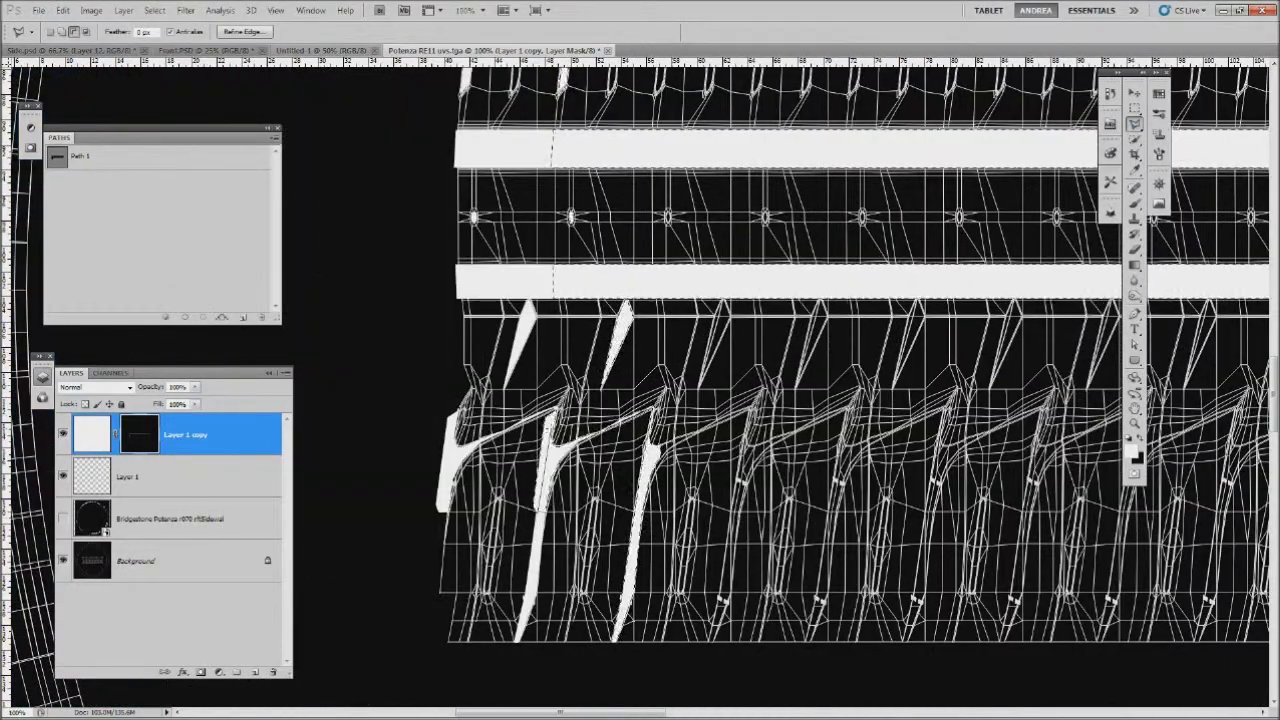
pyautogui.scroll(3, 860, 400)
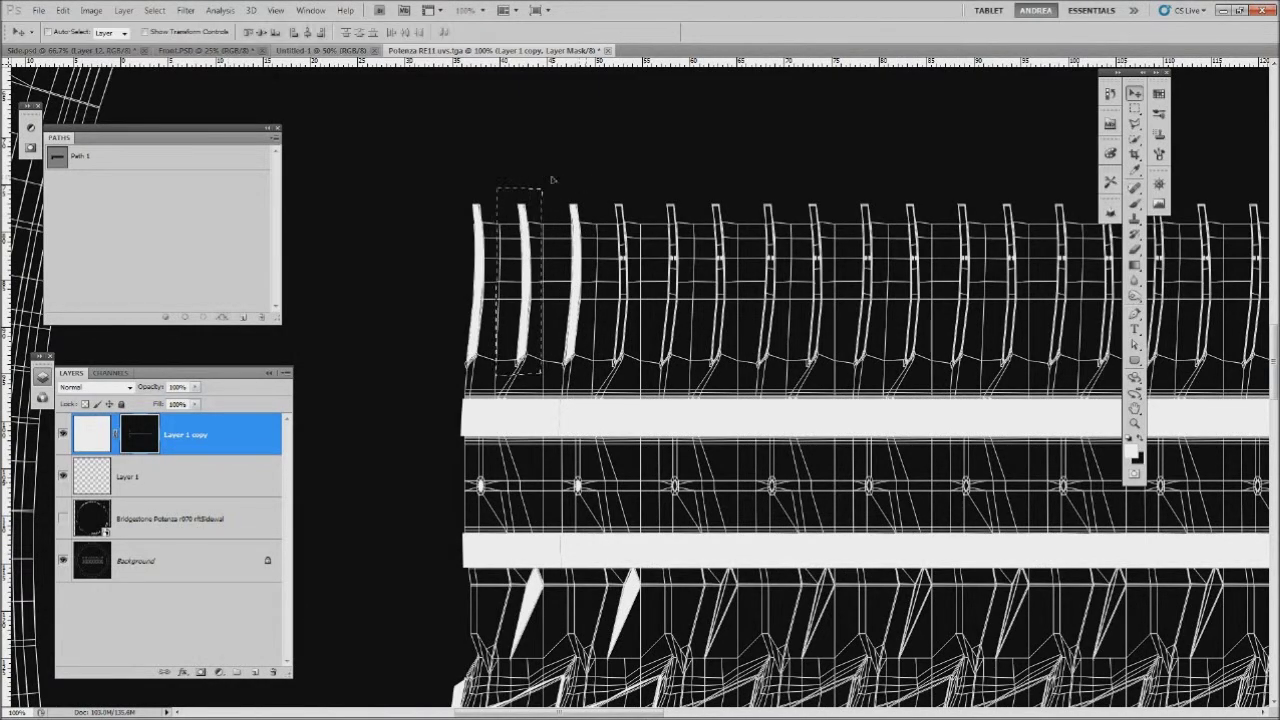
pyautogui.keyDown('alt'); pyautogui.scroll(-2, 551, 180); pyautogui.keyUp('alt')
pyautogui.keyDown('alt'); pyautogui.scroll(3, 556, 425); pyautogui.keyUp('alt')
pyautogui.keyDown('alt'); pyautogui.scroll(-1, 556, 425); pyautogui.keyUp('alt')
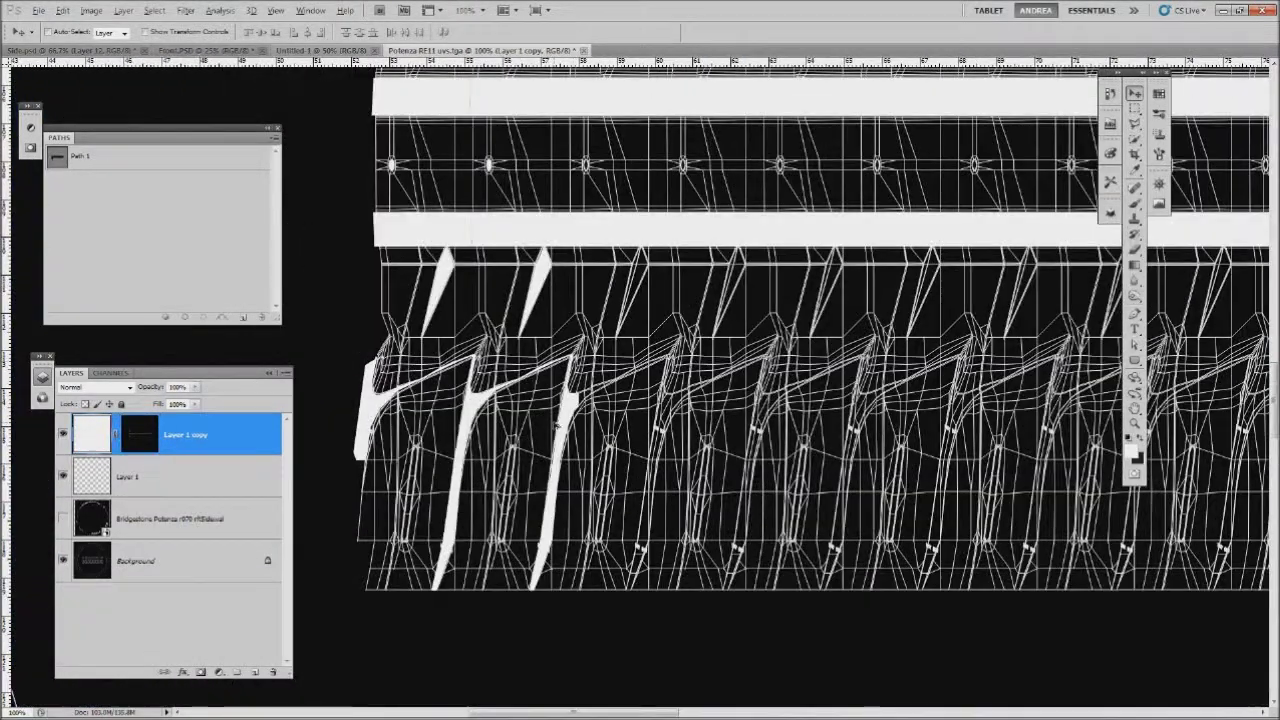
# Load Path 1 as a selection and fill the tread bands and grooves white on the Layer 1 copy mask.
pyautogui.keyDown('ctrl'); pyautogui.click(50, 160); pyautogui.keyUp('ctrl')
pyautogui.click(137, 433)
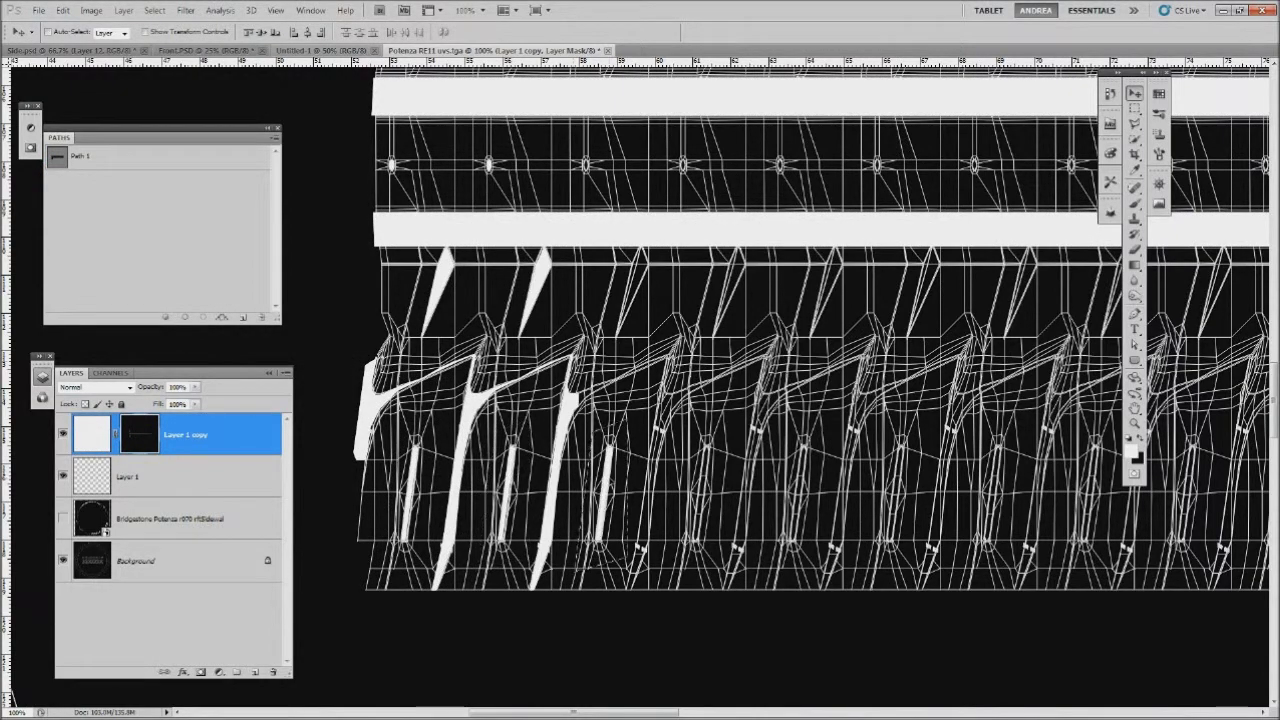
pyautogui.keyDown('alt'); pyautogui.scroll(-2, 425, 465); pyautogui.keyUp('alt')
pyautogui.press('b')
pyautogui.keyDown('alt'); pyautogui.scroll(3, 425, 465); pyautogui.keyUp('alt')
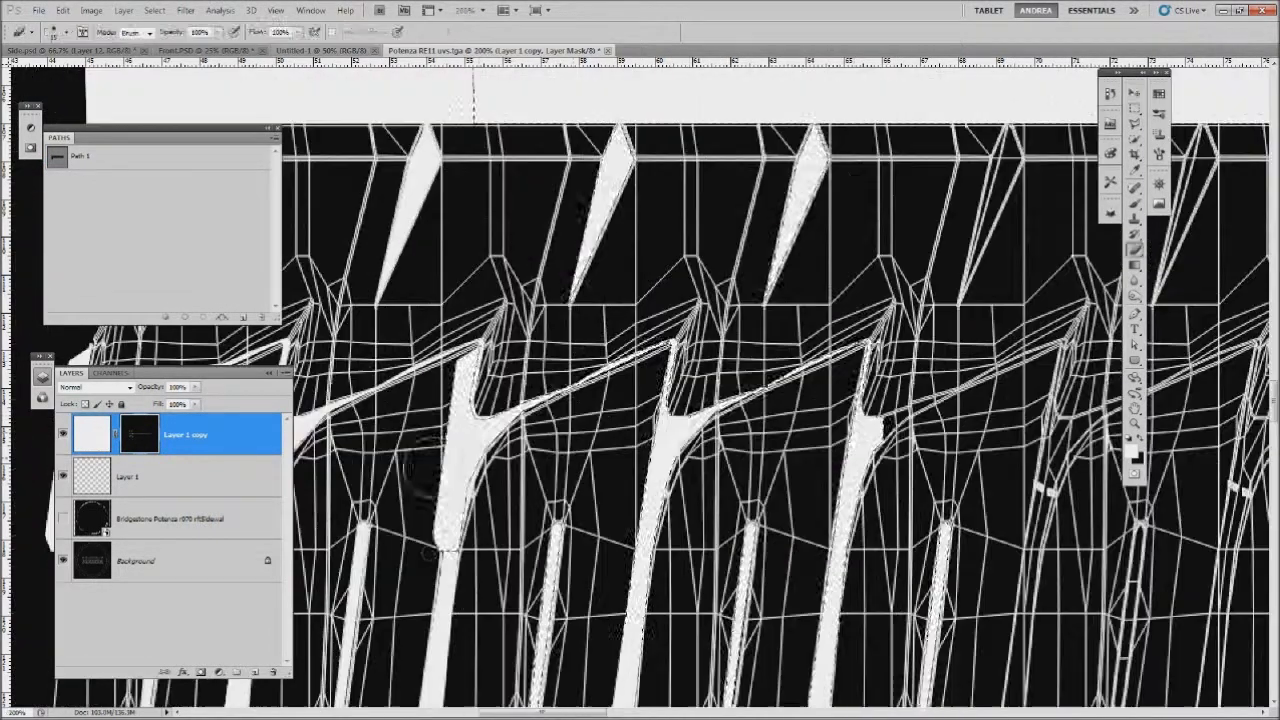
# Paint white into the missing groove areas on the Layer 1 copy mask.
pyautogui.keyDown('alt'); pyautogui.scroll(-1, 456, 363); pyautogui.keyUp('alt')
pyautogui.keyDown('alt'); pyautogui.scroll(-1, 456, 363); pyautogui.keyUp('alt')
pyautogui.press('v')
pyautogui.press('Return')
pyautogui.keyDown('alt'); pyautogui.scroll(1, 540, 385); pyautogui.keyUp('alt')
pyautogui.press('b')
pyautogui.keyDown('alt'); pyautogui.scroll(1, 540, 385); pyautogui.keyUp('alt')
pyautogui.keyDown('alt'); pyautogui.scroll(-1, 540, 385); pyautogui.keyUp('alt')
pyautogui.keyDown('alt'); pyautogui.scroll(1, 425, 378); pyautogui.keyUp('alt')
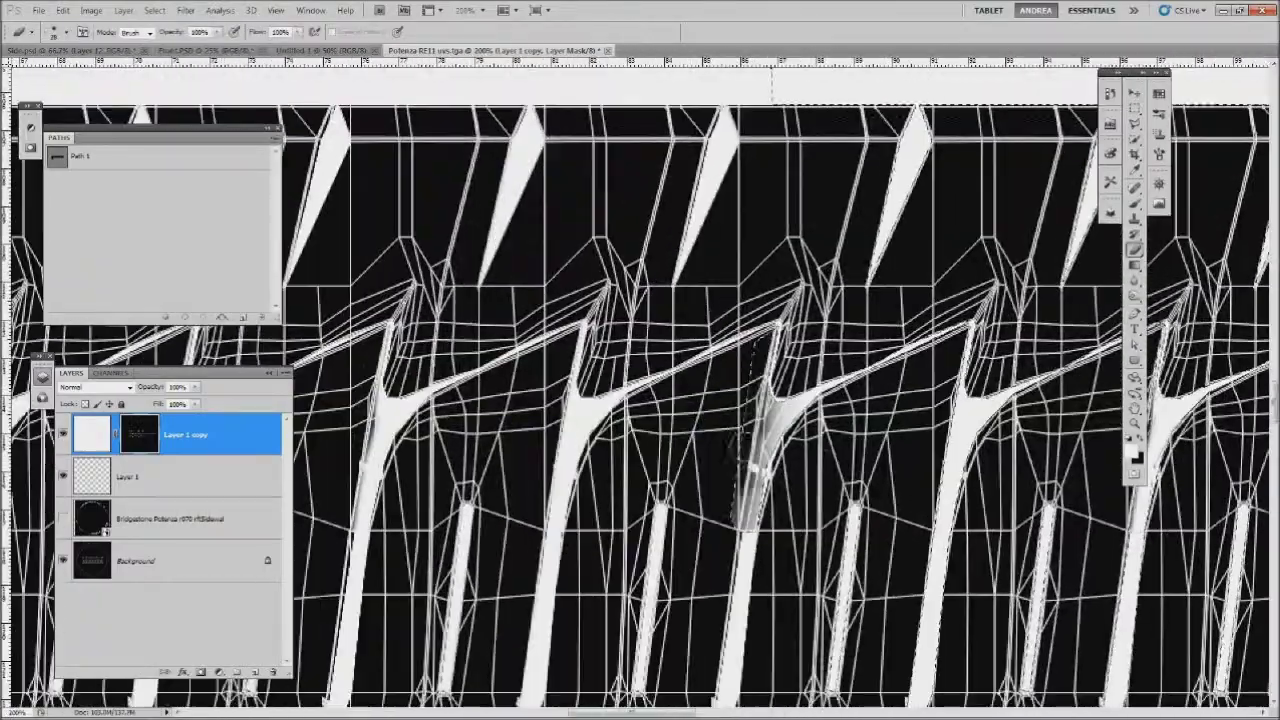
pyautogui.moveTo(757, 470); pyautogui.dragTo(752, 466)
pyautogui.keyDown('alt'); pyautogui.scroll(-1, 725, 440); pyautogui.keyUp('alt')
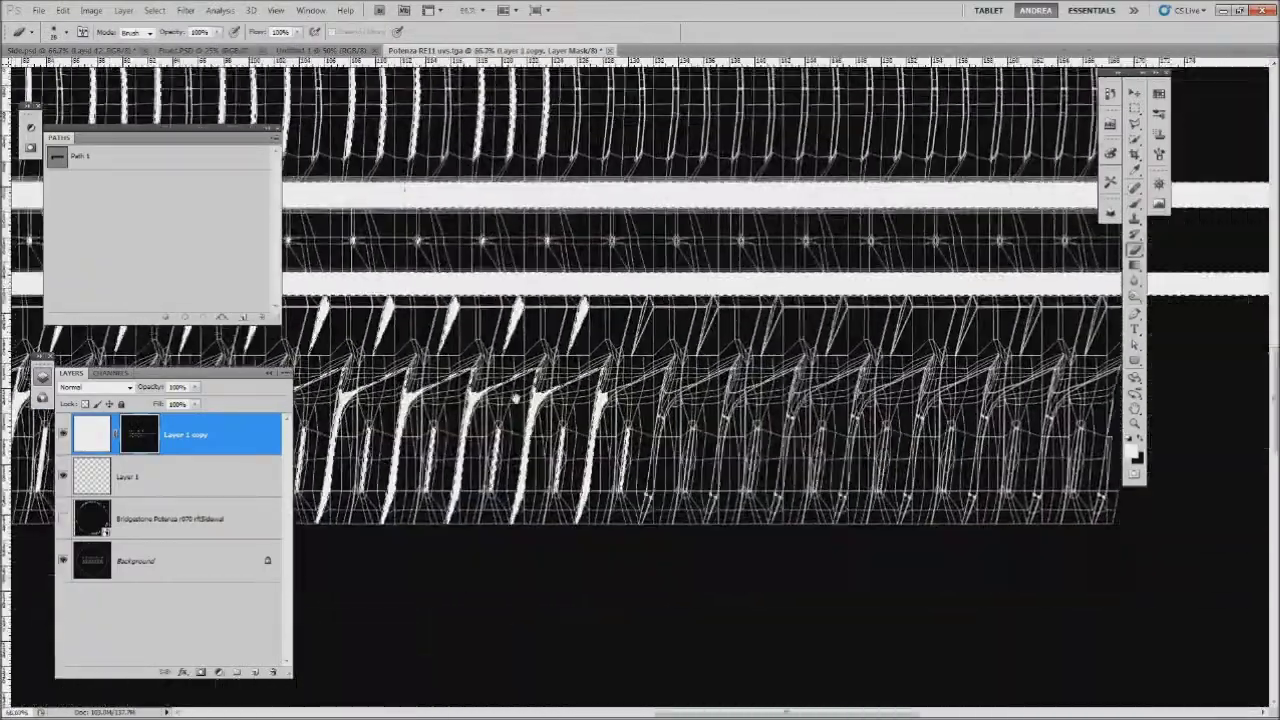
pyautogui.keyDown('alt'); pyautogui.scroll(-1, 905, 410); pyautogui.keyUp('alt')
# Lasso-copy groove shapes along the tread strip and duplicate the masked layer as Layer 1 copy 2.
pyautogui.press('v')
pyautogui.keyDown('alt'); pyautogui.scroll(-1, 905, 410); pyautogui.keyUp('alt')
pyautogui.press('m')
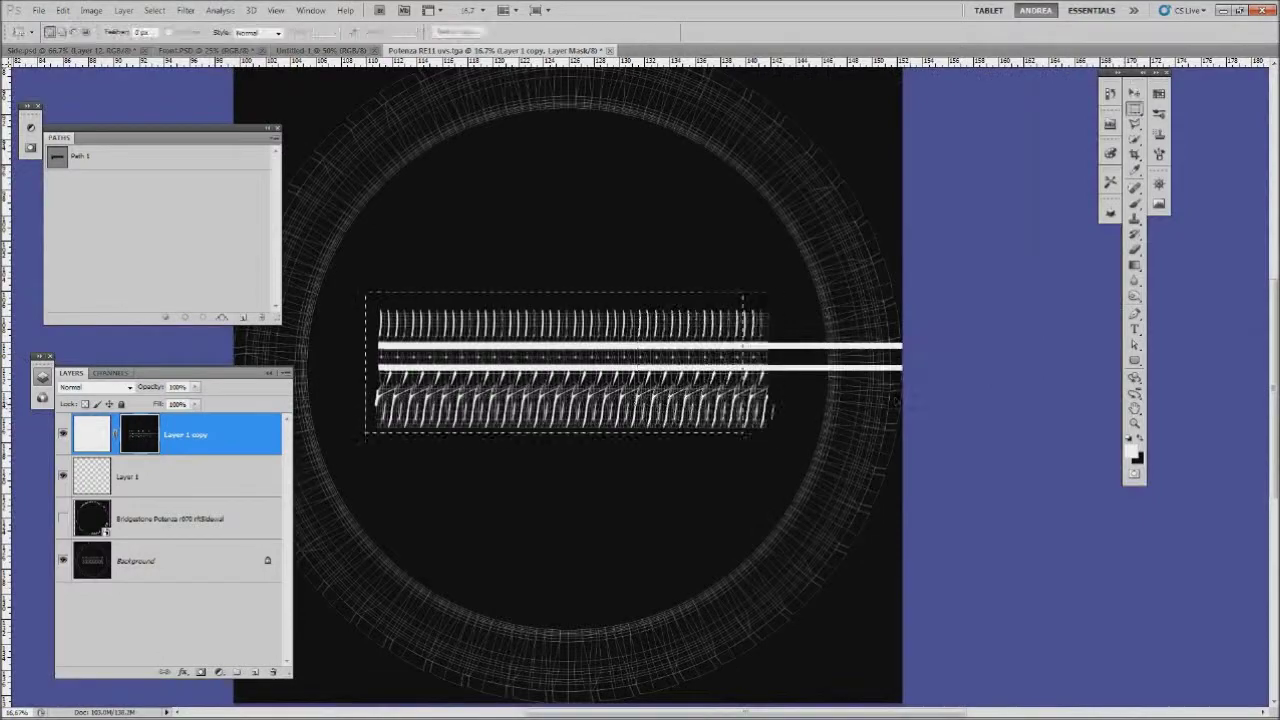
pyautogui.keyDown('alt'); pyautogui.scroll(1, 365, 292); pyautogui.keyUp('alt')
pyautogui.keyDown('alt'); pyautogui.scroll(1, 365, 292); pyautogui.keyUp('alt')
pyautogui.press('l')
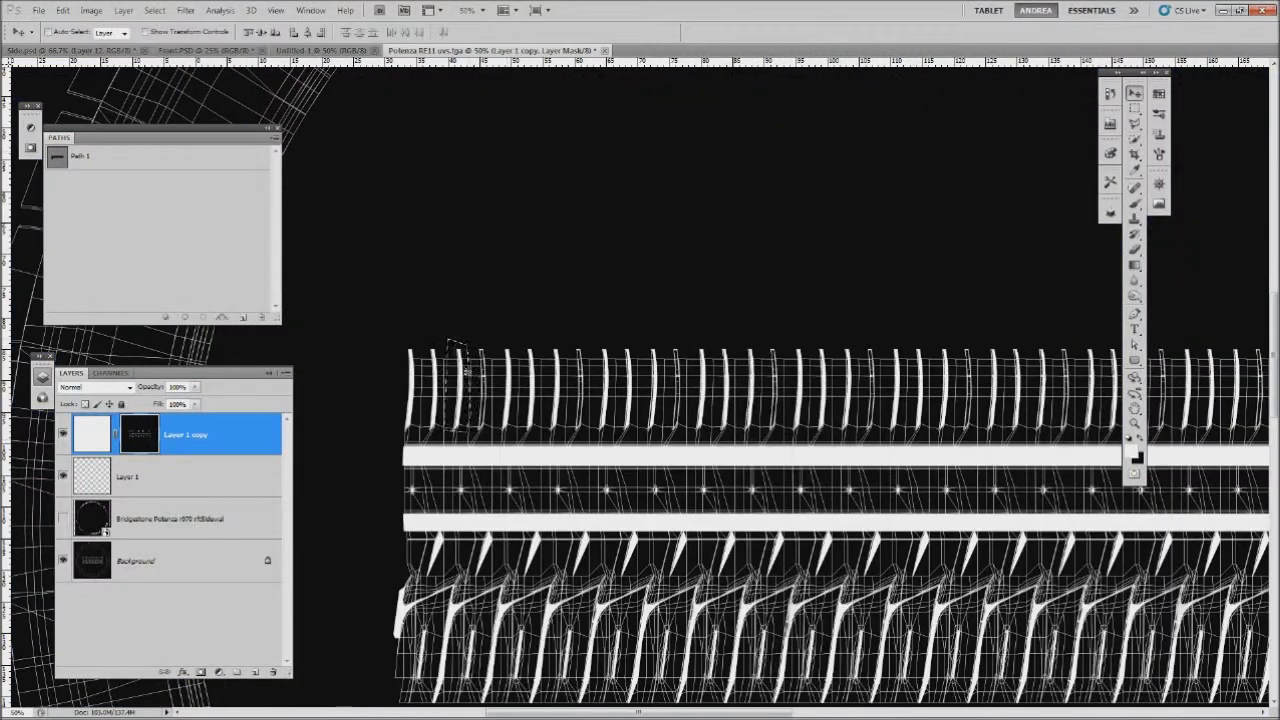
pyautogui.keyDown('alt'); pyautogui.scroll(1, 470, 338); pyautogui.keyUp('alt')
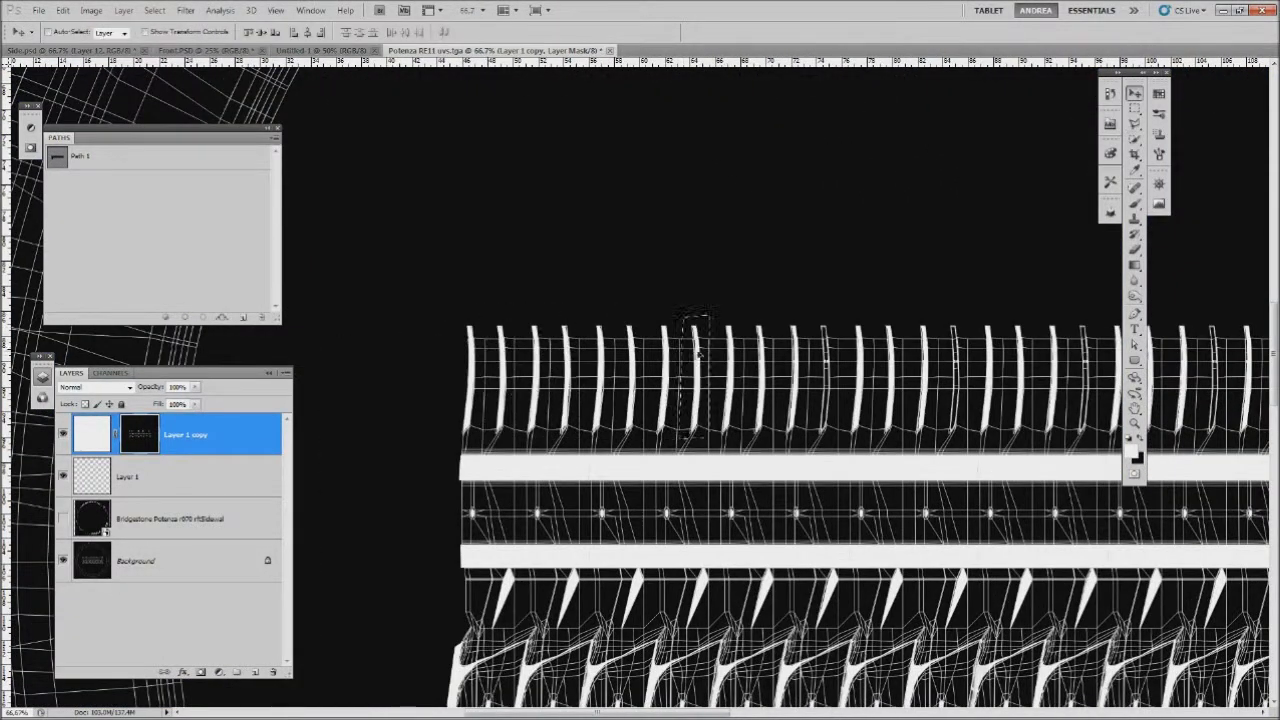
pyautogui.moveTo(1000, 311); pyautogui.dragTo(577, 340)
pyautogui.keyDown('alt'); pyautogui.scroll(-3, 876, 305); pyautogui.keyUp('alt')
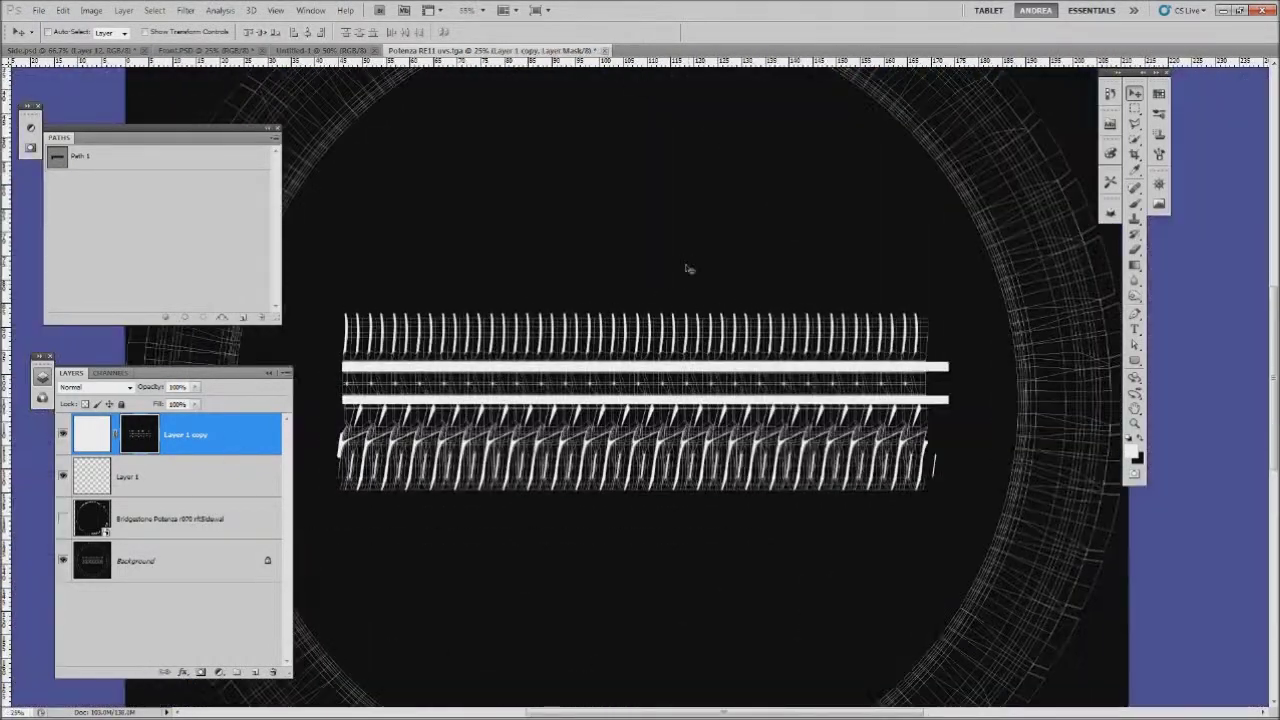
pyautogui.hotkey('ctrl', 'j')
pyautogui.click(185, 10)
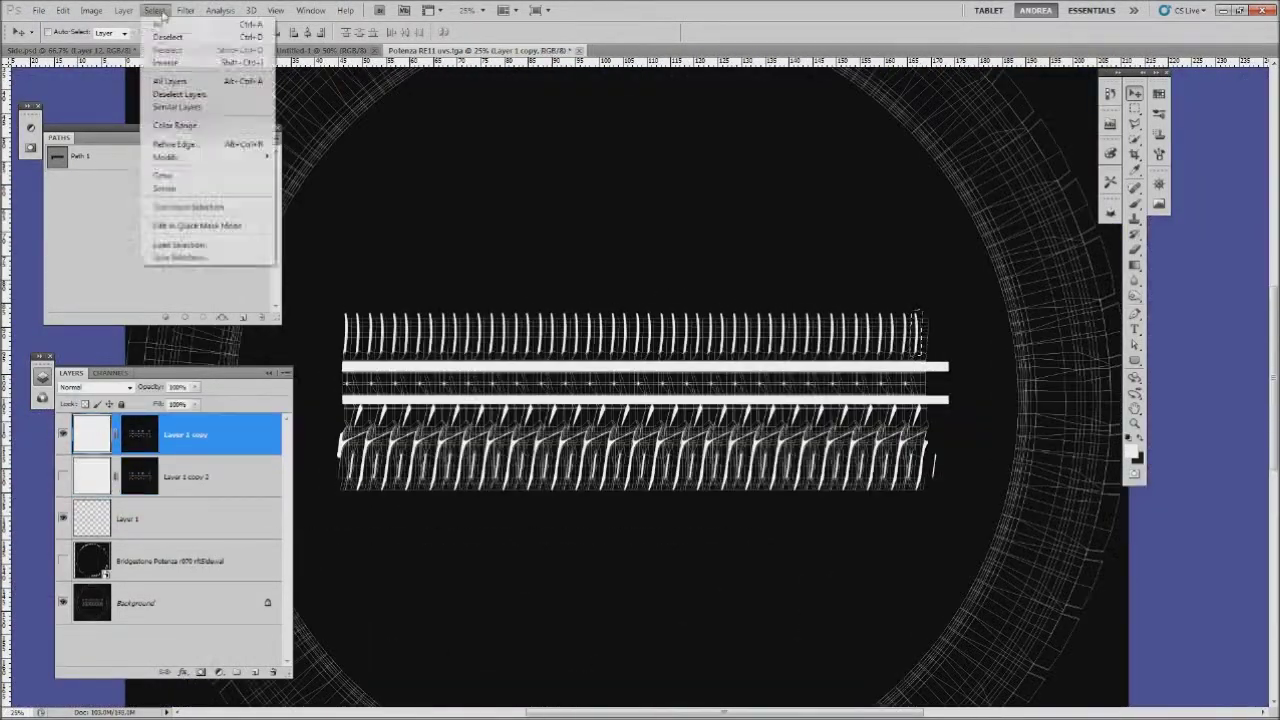
# Apply Add Noise to Layer 1 copy, then clear and invert its mask.
pyautogui.click(220, 28)
pyautogui.press('Return')
pyautogui.hotkey('ctrl', '+')
pyautogui.hotkey('ctrl', '+')
pyautogui.click(137, 434)
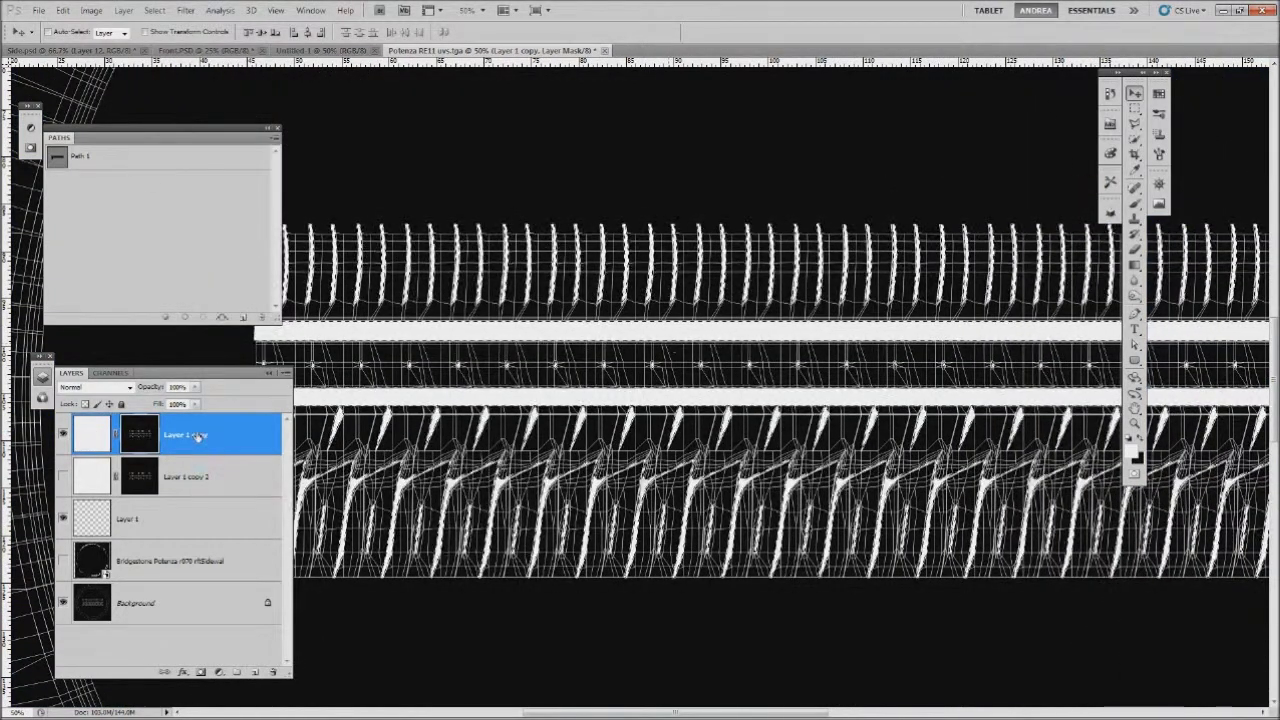
pyautogui.press('Delete')
pyautogui.hotkey('ctrl', 'i')
# Add more noise and render a Lighting Effects rubber texture on Layer 1 copy.
pyautogui.click(185, 10)
pyautogui.moveTo(250, 246)
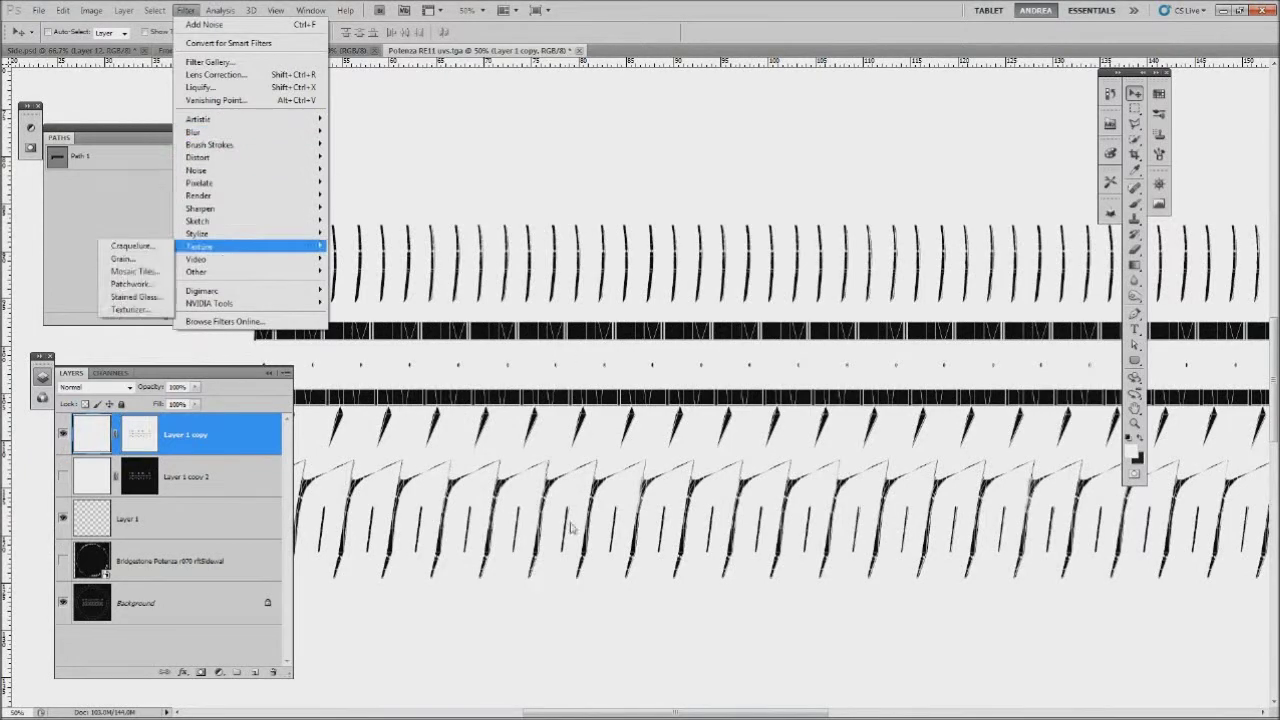
pyautogui.click(693, 404)
pyautogui.press('Return')
pyautogui.click(185, 10)
pyautogui.click(420, 300)
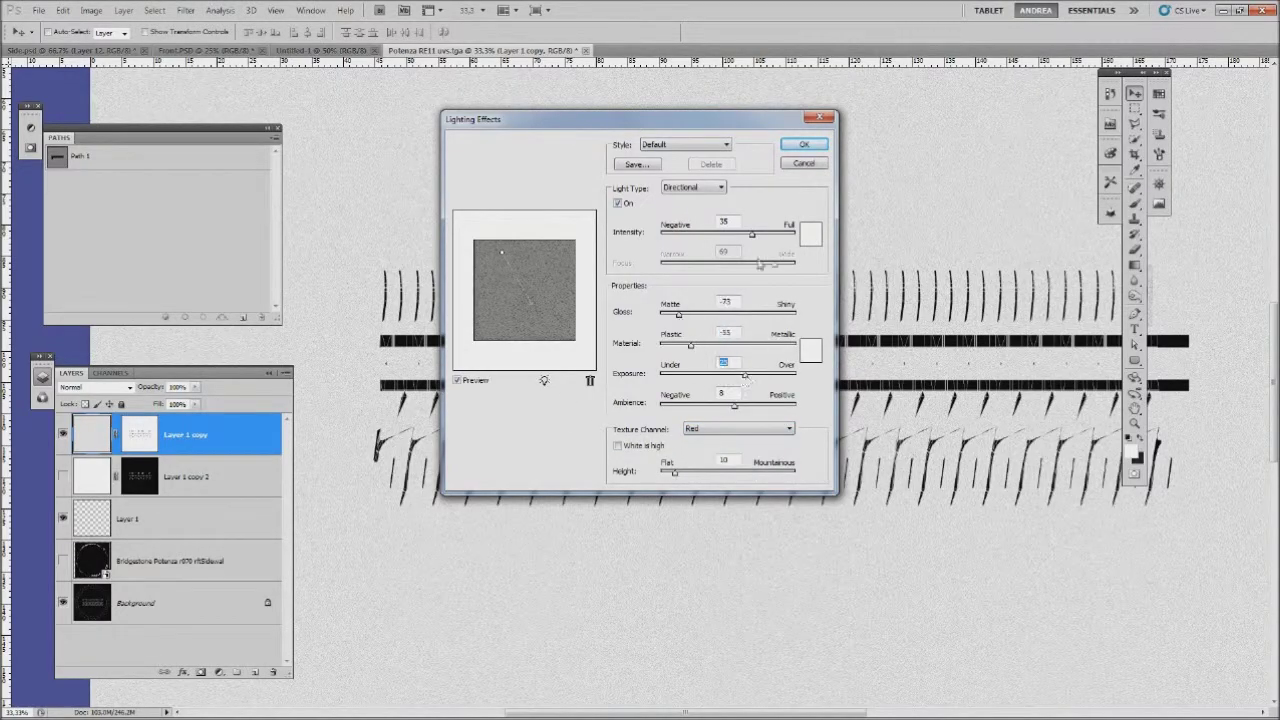
pyautogui.press('Return')
# Set Layer 1 copy to Multiply blending and make Layer 1 the active layer.
pyautogui.hotkey('shift', 'alt', 'm')
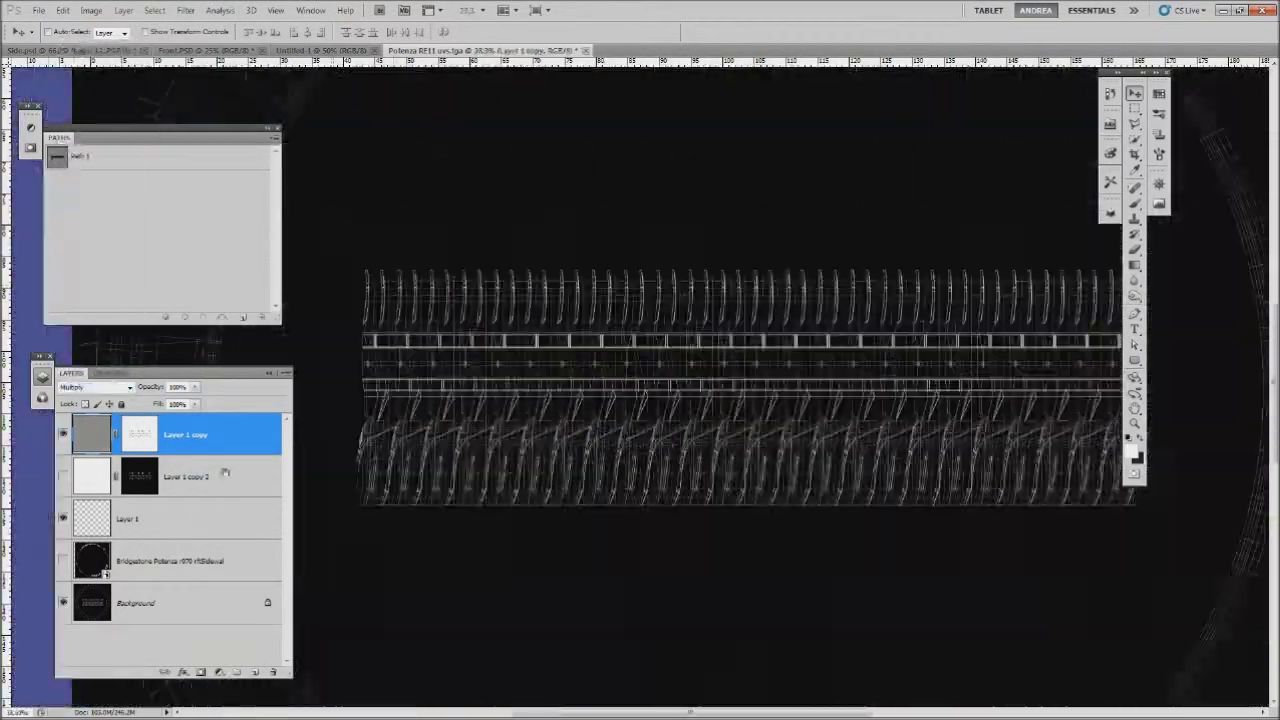
pyautogui.hotkey('ctrl', '-')
pyautogui.click(200, 518)
pyautogui.keyDown('ctrl'); pyautogui.click(92, 518); pyautogui.keyUp('ctrl')
pyautogui.press('Return')
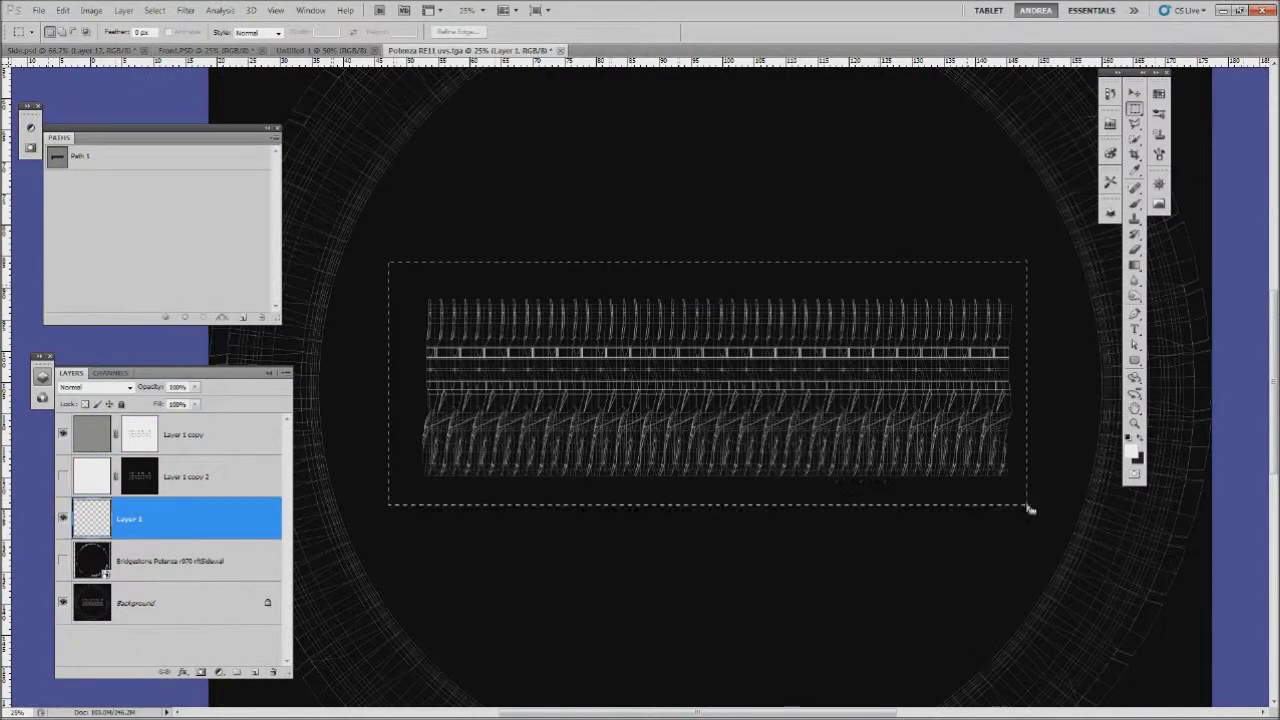
# Fill Layer 1 with a dark rubber grey foreground colour.
pyautogui.hotkey('ctrl', '-')
pyautogui.hotkey('ctrl', 'd')
pyautogui.press('i')
pyautogui.click(1131, 450)
pyautogui.press('Return')
pyautogui.hotkey('alt', 'BackSpace')
pyautogui.hotkey('ctrl', '+')
pyautogui.hotkey('ctrl', '+')
pyautogui.hotkey('ctrl', '+')
pyautogui.hotkey('ctrl', '+')
pyautogui.hotkey('ctrl', '+')
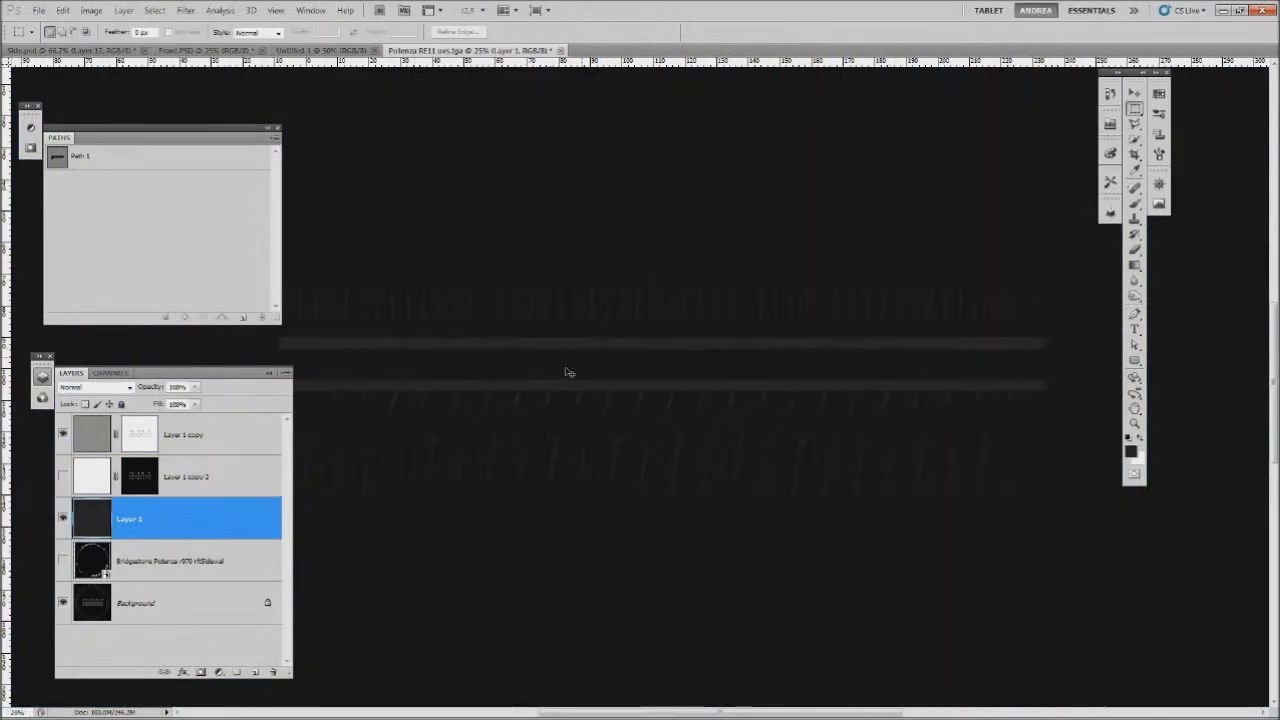
# Load the Layer 1 copy mask as a selection over the tread strip.
pyautogui.press('m')
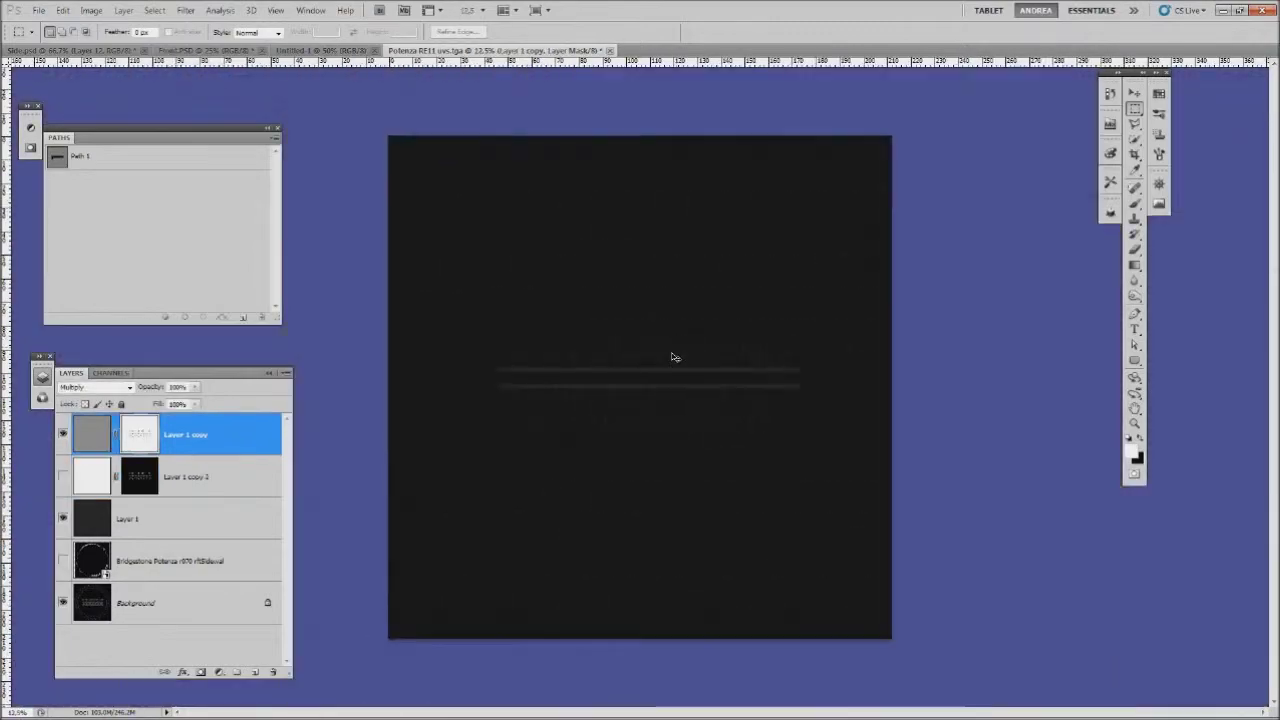
pyautogui.moveTo(680, 337); pyautogui.dragTo(680, 300)
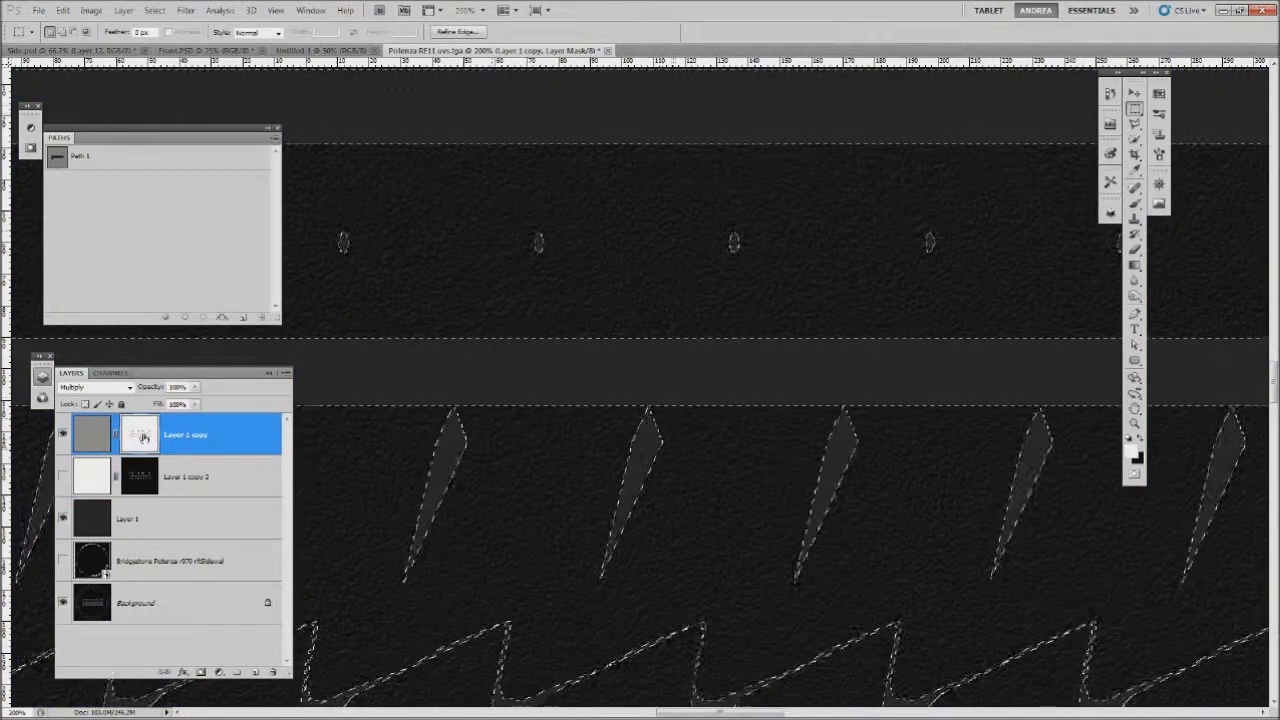
pyautogui.rightClick(143, 437)
pyautogui.click(270, 500)
pyautogui.hotkey('ctrl', '-')
pyautogui.hotkey('ctrl', '-')
pyautogui.hotkey('ctrl', '-')
# Set Layer 1 copy to Soft Light, check the wireframe under Layer 1, and add a new layer.
pyautogui.click(95, 387)
pyautogui.press('Down')
pyautogui.press('Down')
pyautogui.press('Down')
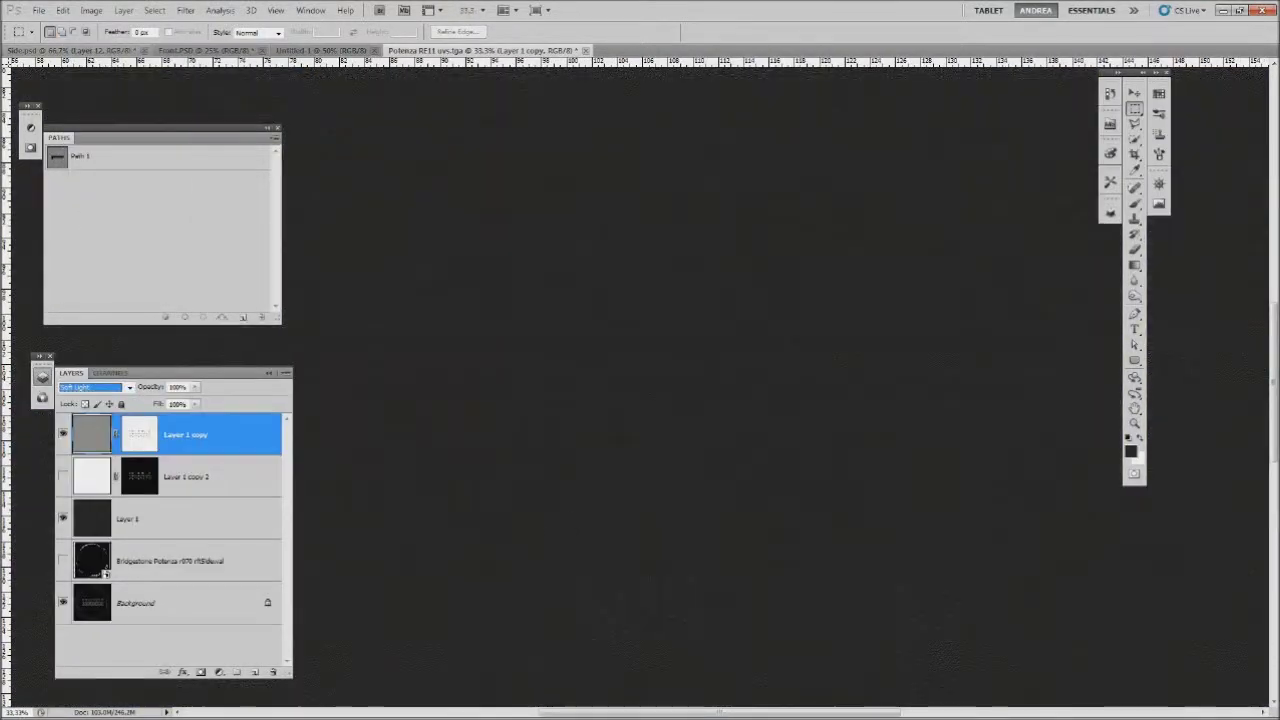
pyautogui.hotkey('ctrl', '-')
pyautogui.hotkey('ctrl', '-')
pyautogui.hotkey('ctrl', '-')
pyautogui.click(62, 518)
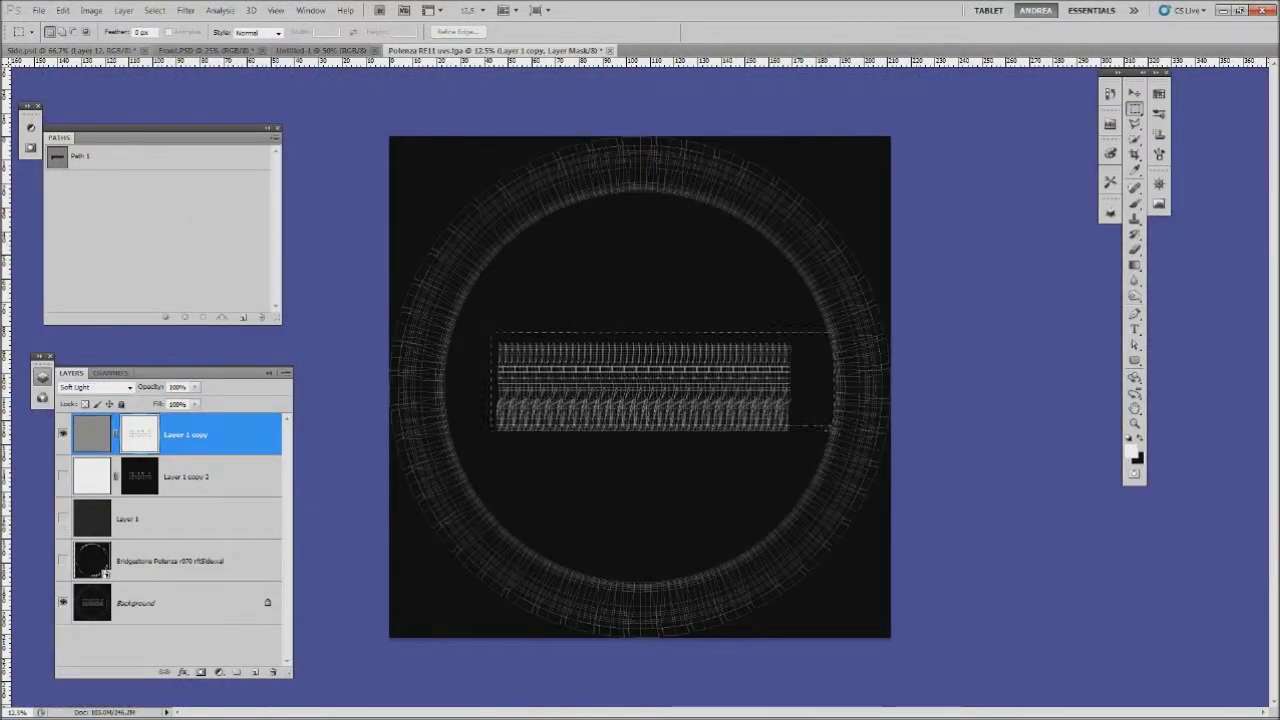
pyautogui.click(62, 518)
pyautogui.hotkey('ctrl', 'shift', 'alt', 'n')
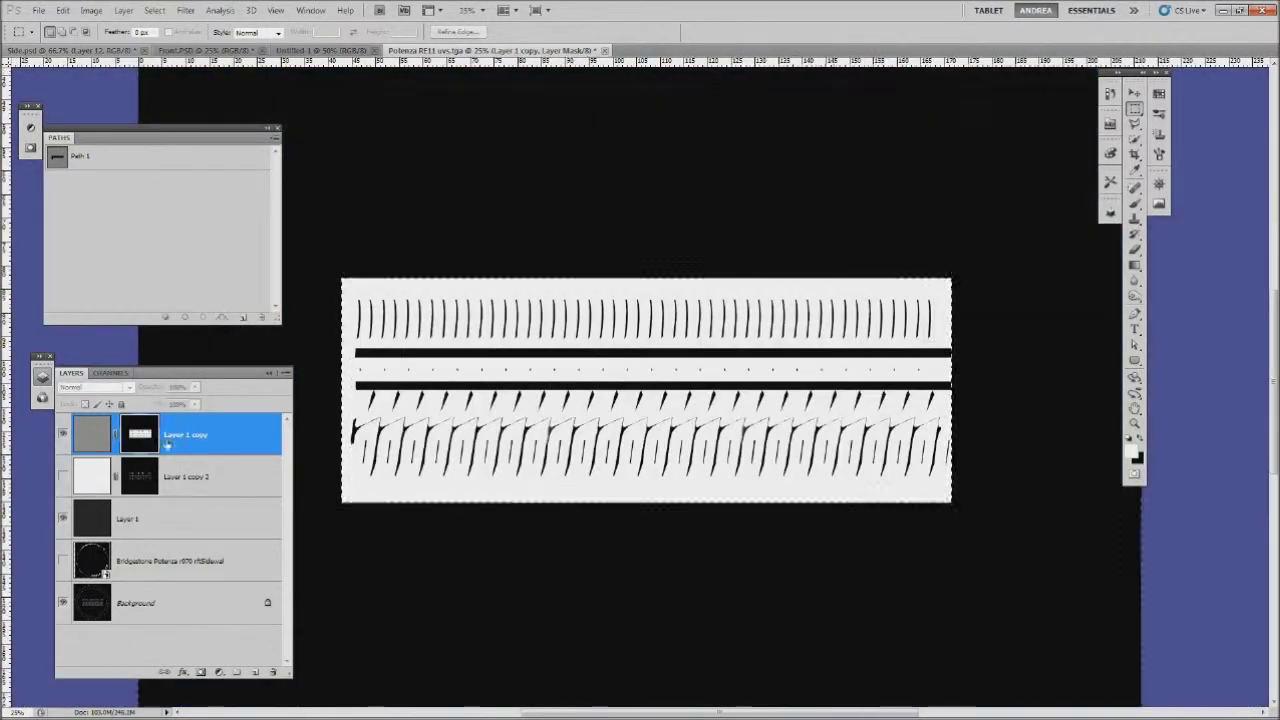
# Copy the tread mask onto Layer 2, choose a dark brown colour, and pick a scatter brush tip.
pyautogui.moveTo(157, 462); pyautogui.dragTo(152, 420)
pyautogui.click(1134, 450)
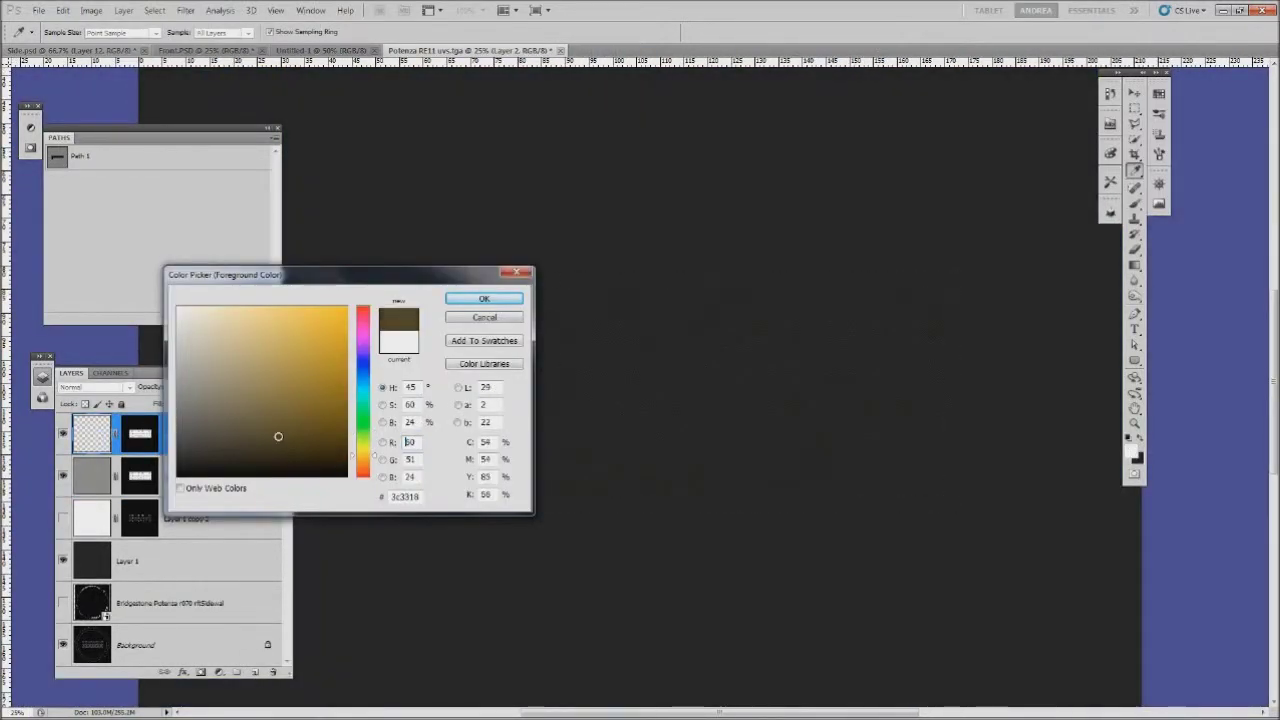
pyautogui.click(484, 298)
pyautogui.press('b')
pyautogui.rightClick(645, 300)
pyautogui.doubleClick(743, 428)
# Switch to a different brush tip and adjust the brown grime colour for painting.
pyautogui.hotkey('ctrl', '-')
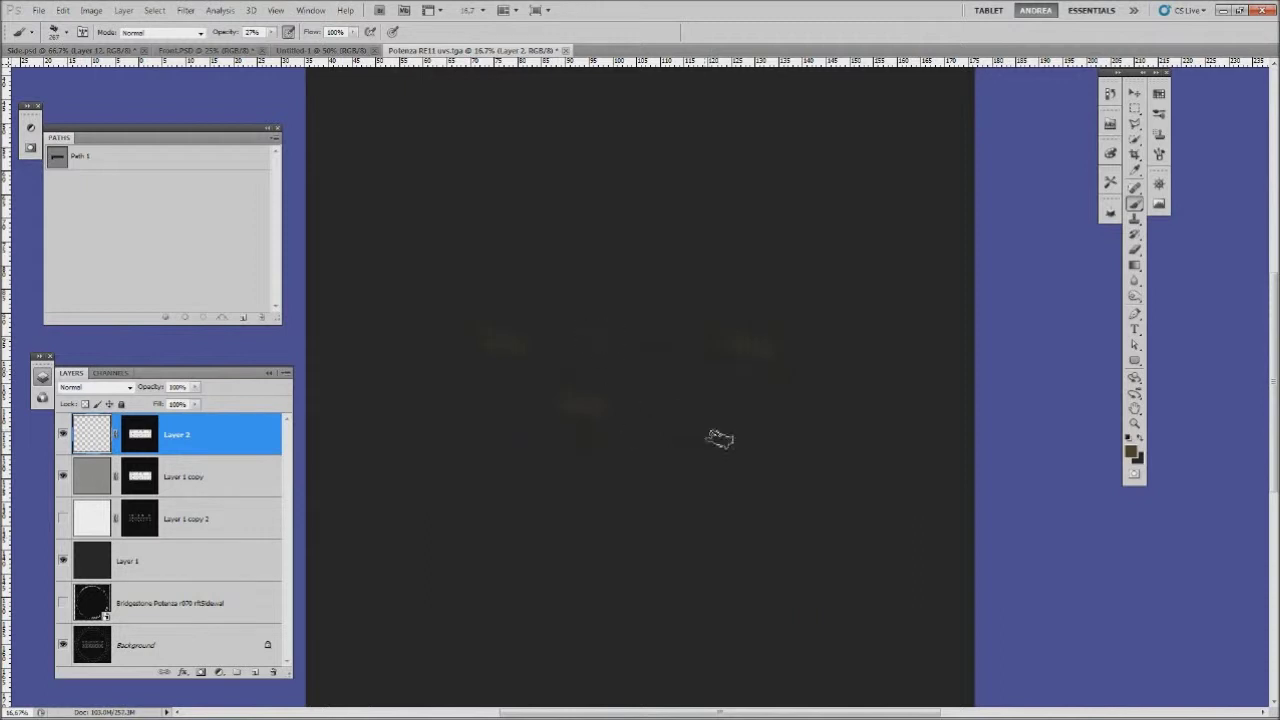
pyautogui.rightClick(530, 382)
pyautogui.doubleClick(537, 417)
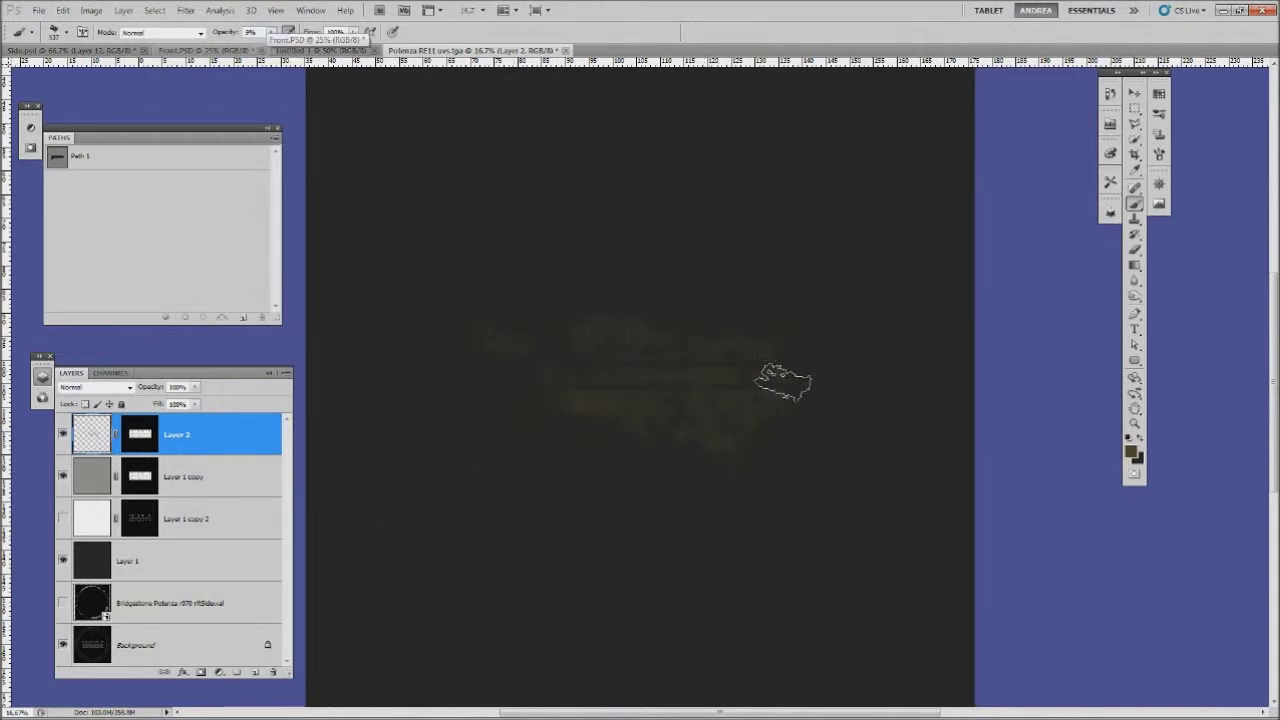
pyautogui.hotkey('ctrl', '+')
pyautogui.click(1134, 450)
pyautogui.press('Return')
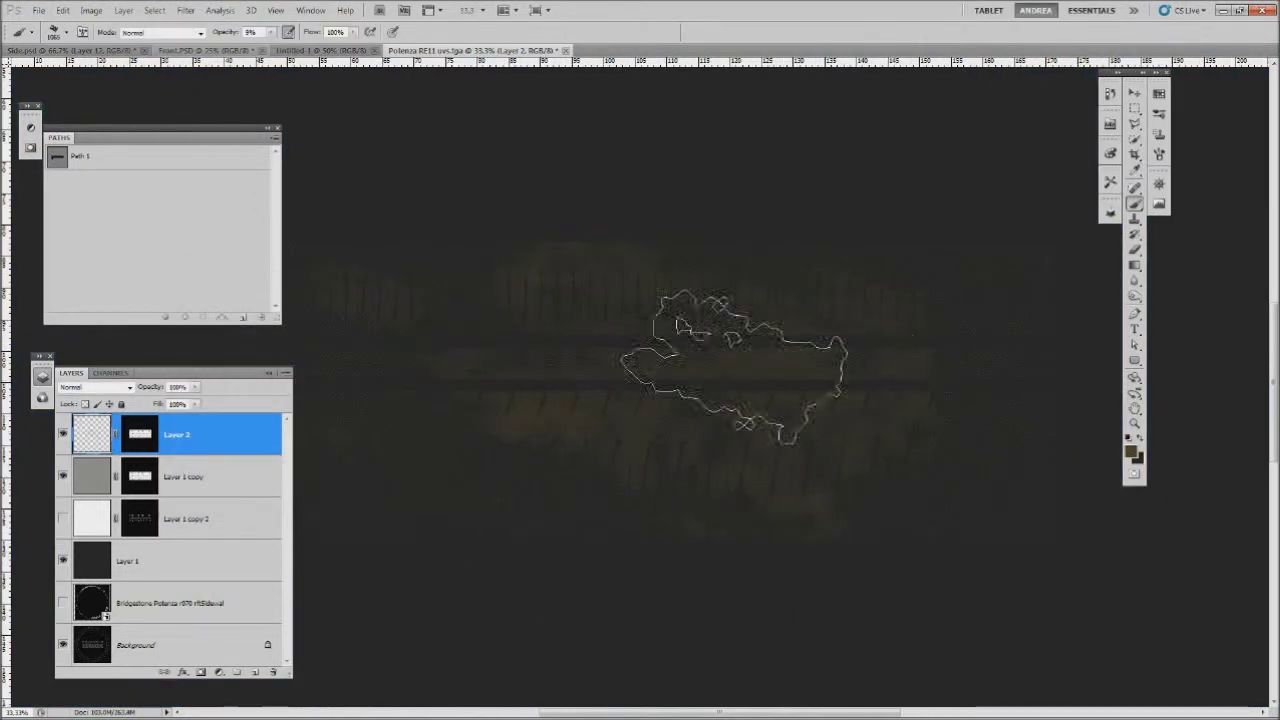
pyautogui.hotkey('ctrl', '-')
pyautogui.hotkey('ctrl', 't')
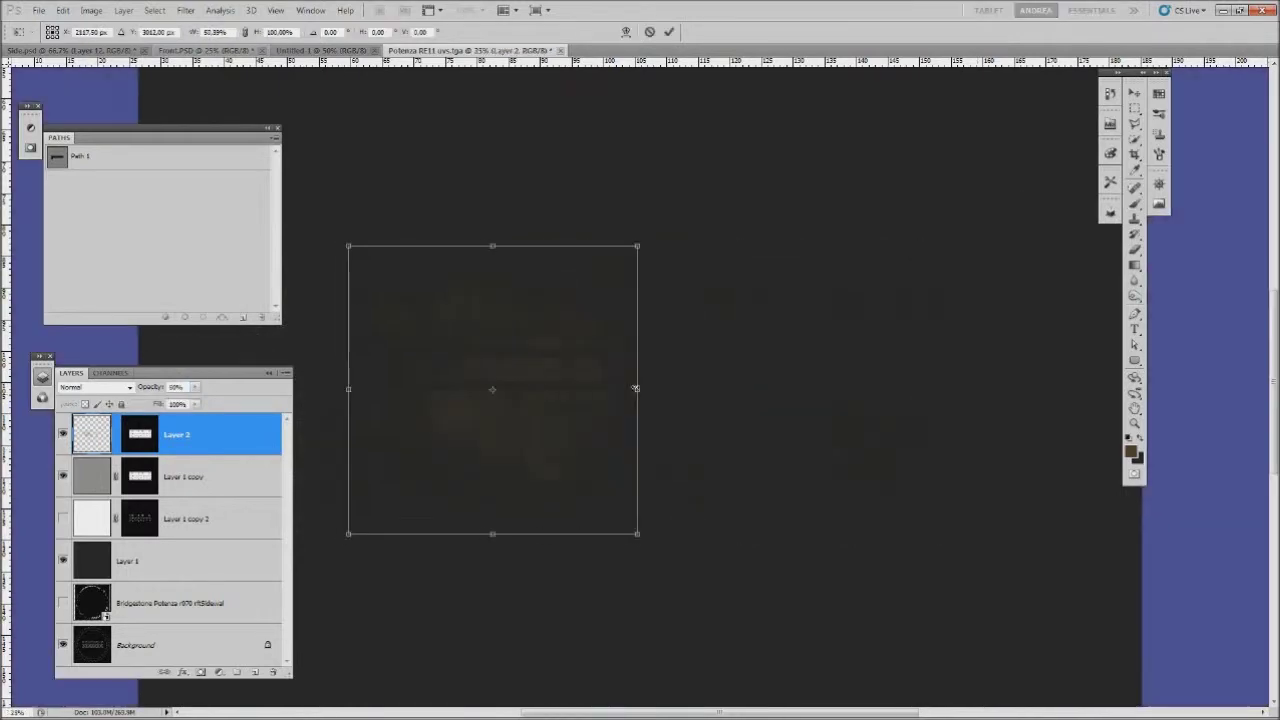
# Duplicate the grime layer, Layer 2, and warp the copy.
pyautogui.hotkey('ctrl', 'j')
pyautogui.hotkey('ctrl', 't')
pyautogui.rightClick(714, 357)
pyautogui.click(757, 477)
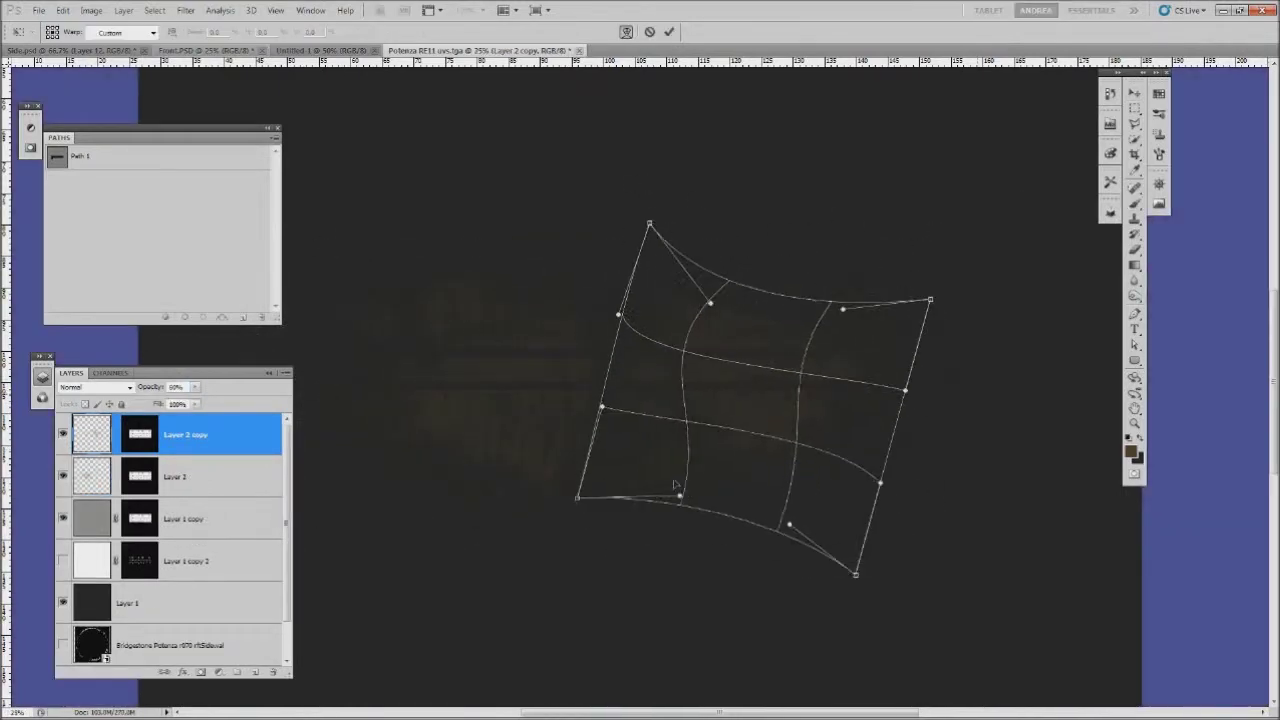
# Choose a large scattered brush tip and paint extra dirt on the layer copies.
pyautogui.rightClick(750, 502)
pyautogui.click(830, 520)
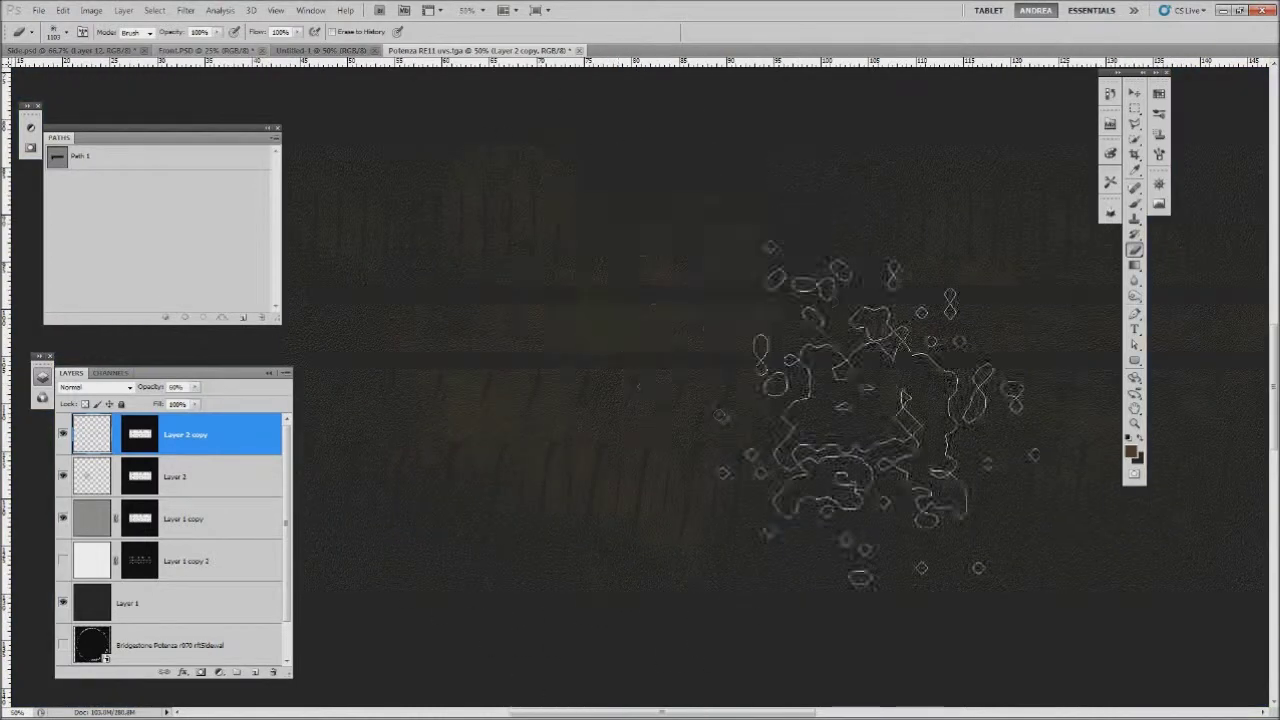
pyautogui.hotkey('alt', '[')
pyautogui.hotkey('alt', '[')
pyautogui.press('[')
pyautogui.press('[')
pyautogui.press('[')
pyautogui.hotkey('ctrl', '+')
pyautogui.hotkey('alt', ']')
pyautogui.hotkey('alt', ']')
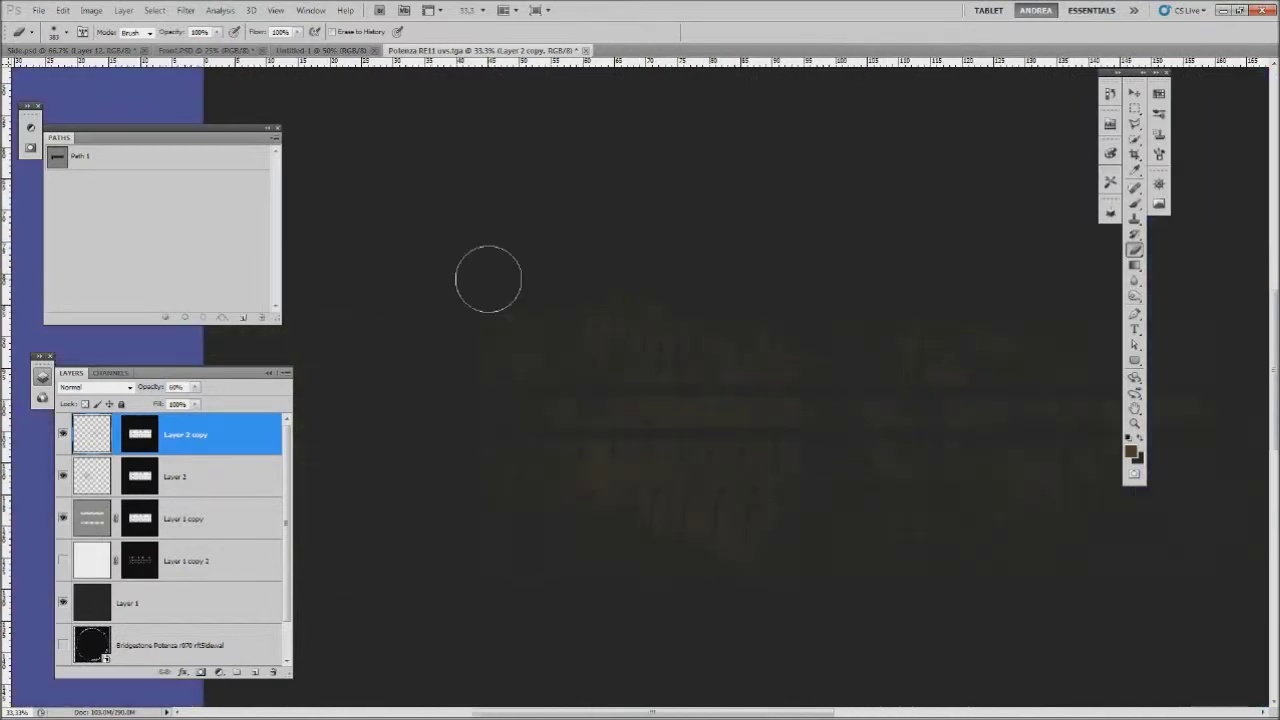
pyautogui.hotkey('alt', '[')
pyautogui.hotkey('alt', '[')
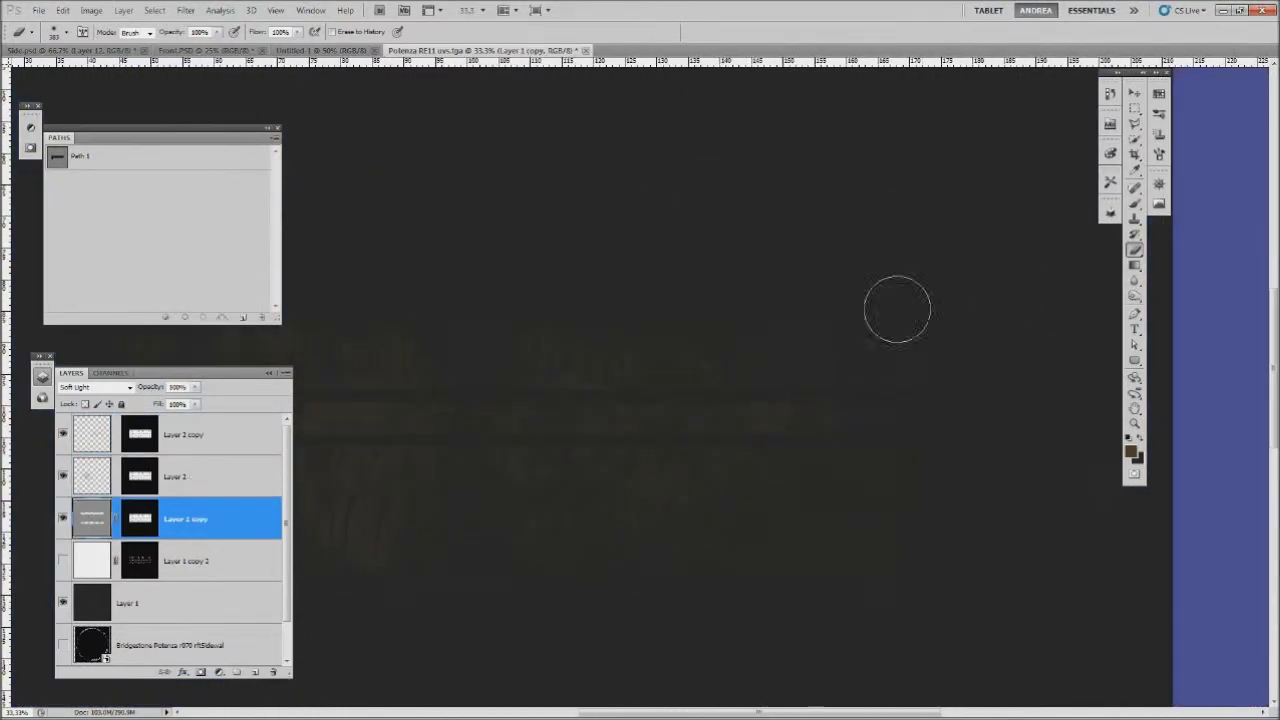
pyautogui.hotkey('ctrl', '-')
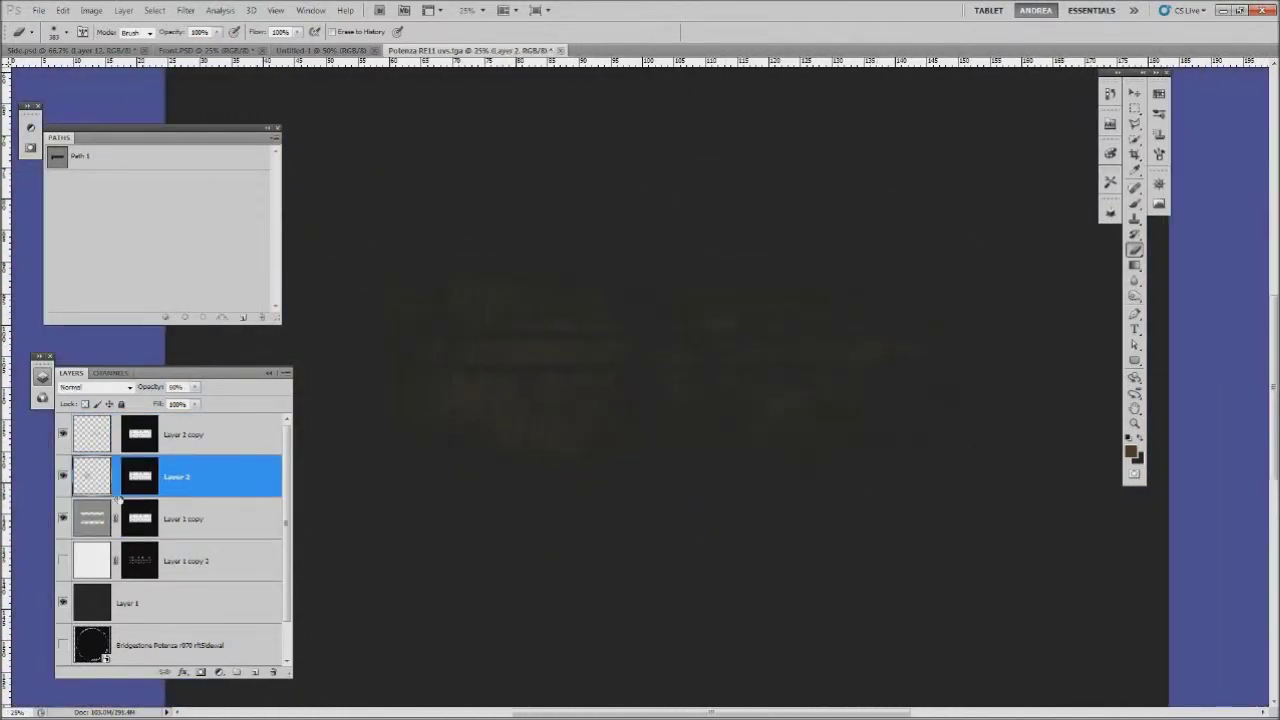
pyautogui.hotkey('ctrl', '+')
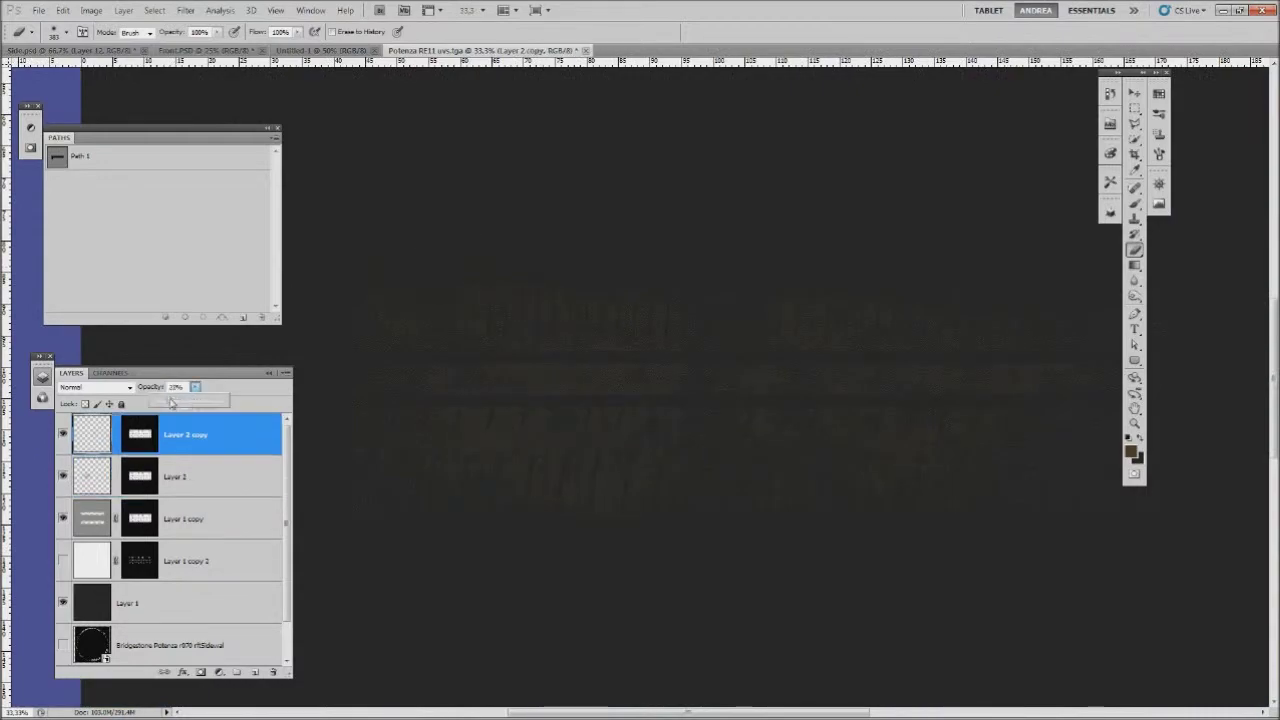
# Set Layer 1 copy opacity to 53% and enlarge the brush to 325.
pyautogui.hotkey('alt', '[')
pyautogui.hotkey('alt', '[')
pyautogui.moveTo(162, 402); pyautogui.dragTo(172, 402)
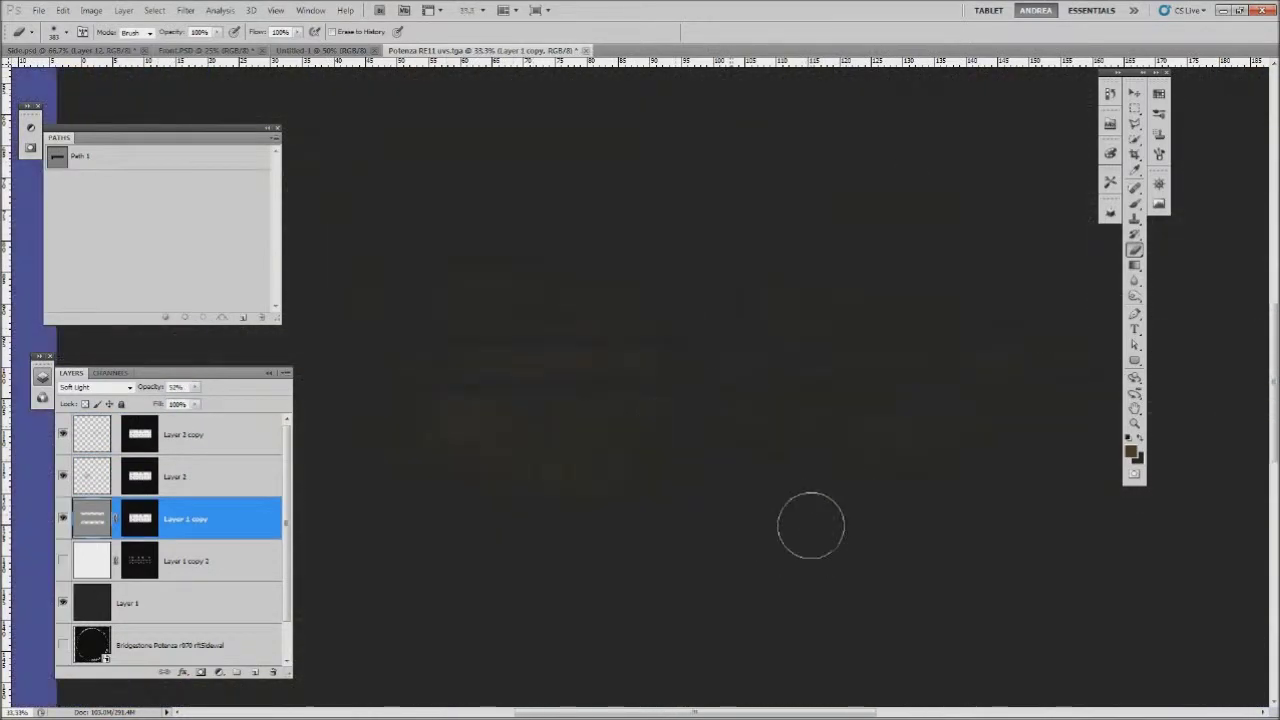
pyautogui.rightClick(811, 523)
pyautogui.write('325')
pyautogui.press('Return')
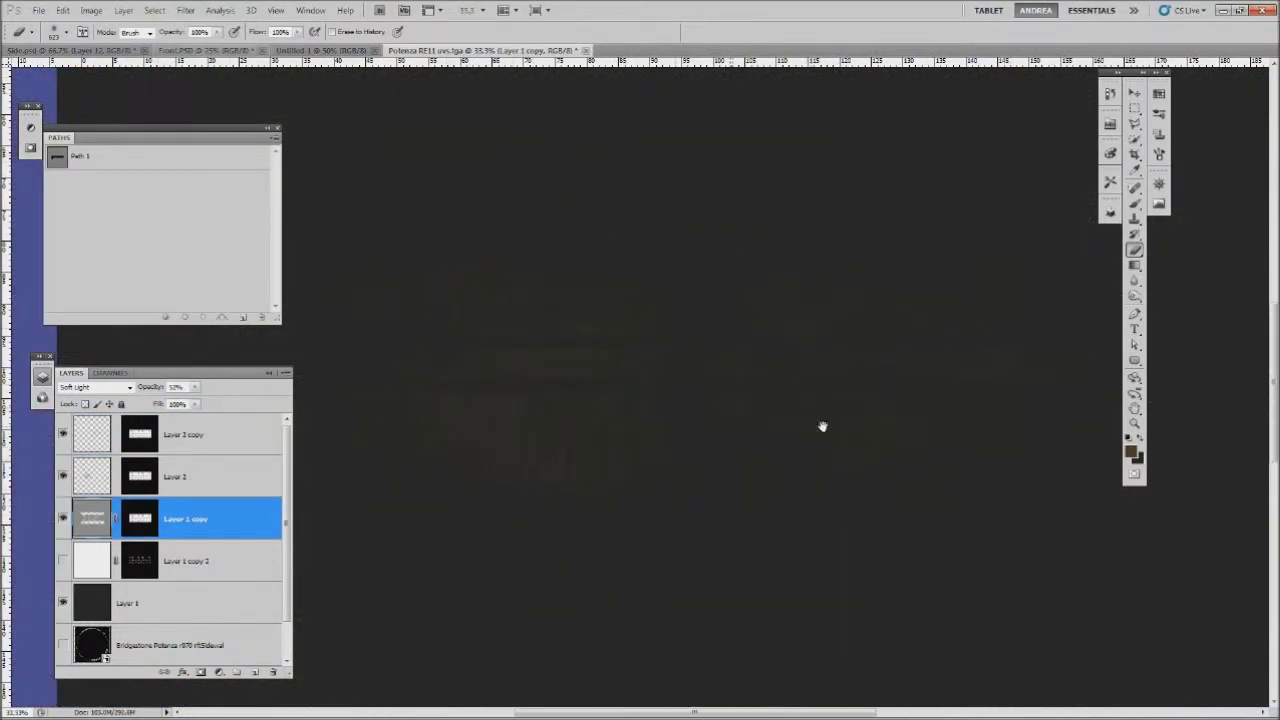
# Add a Levels adjustment layer above Layer 1.
pyautogui.scroll(-1, 179, 557)
pyautogui.click(179, 557)
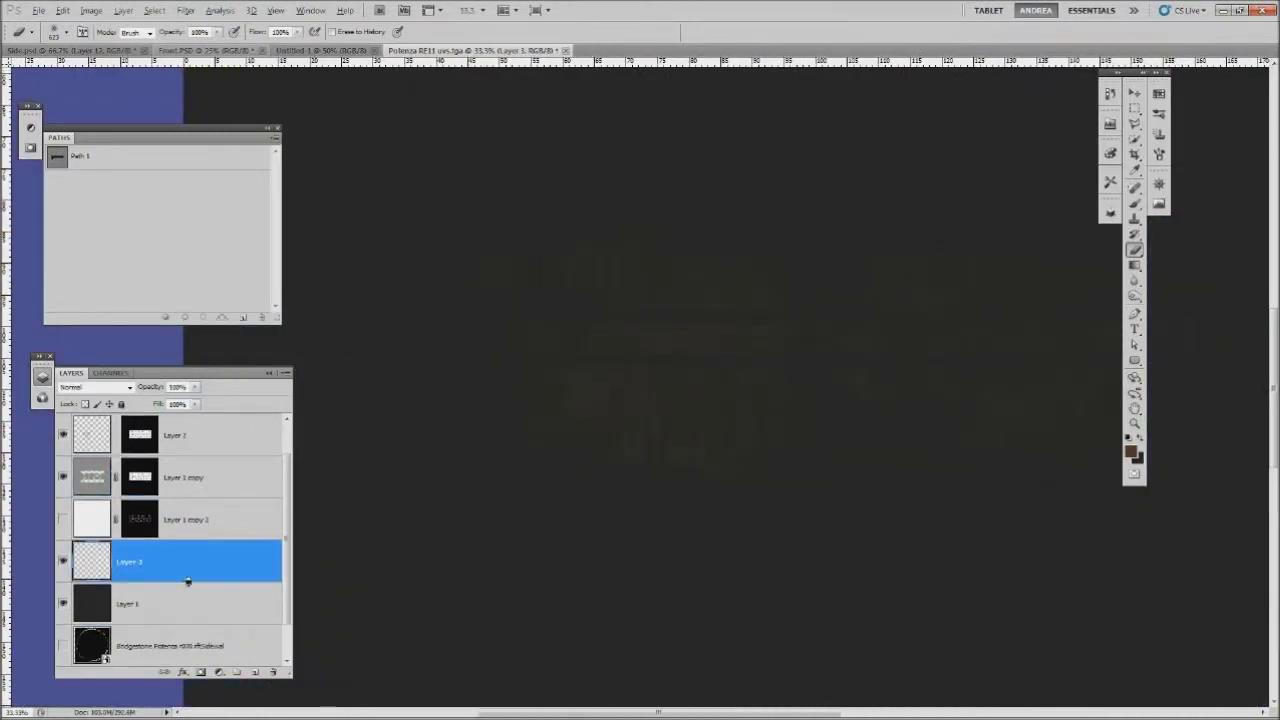
pyautogui.click(219, 671)
pyautogui.click(240, 454)
# Brighten the midtones to 0.87 with Levels and save the texture as 'Potenza color'.
pyautogui.moveTo(122, 234)
pyautogui.mouseDown()
pyautogui.moveTo(140, 234)
pyautogui.moveTo(128, 234)
pyautogui.mouseUp()
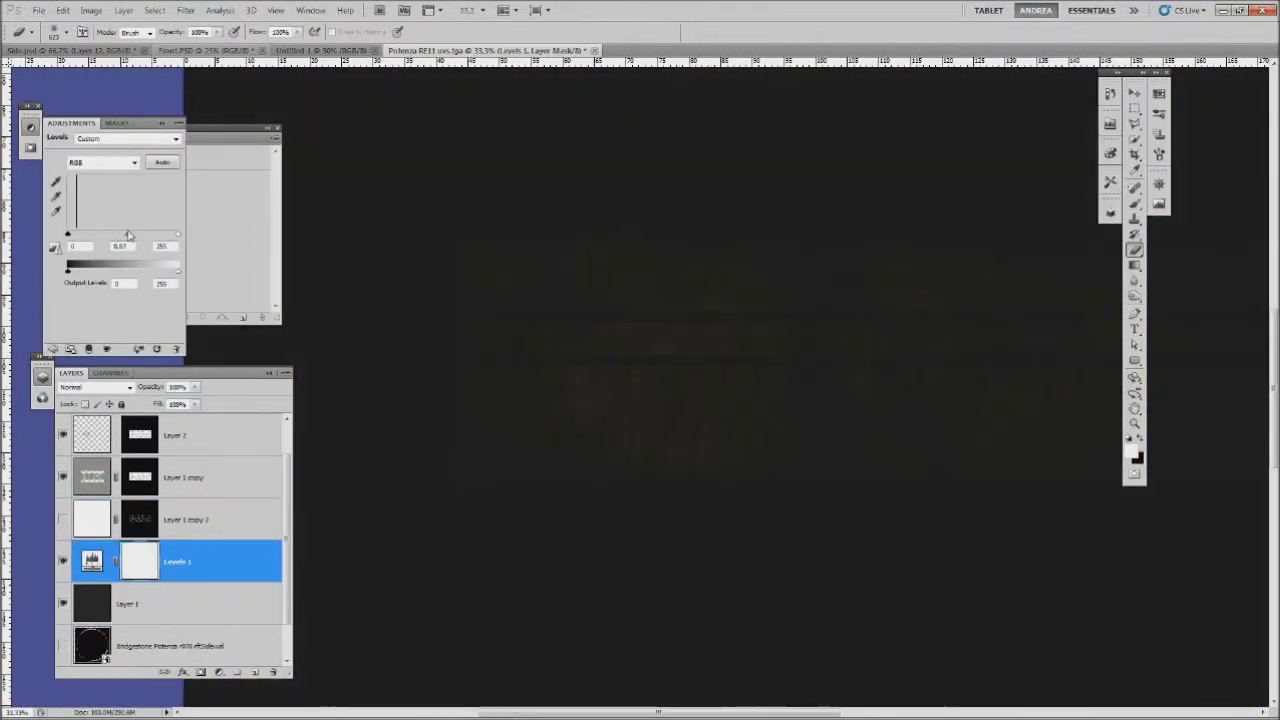
pyautogui.hotkey('ctrl', '-')
pyautogui.hotkey('ctrl', 'shift', 's')
pyautogui.write('Potenza color')
pyautogui.click(680, 359)
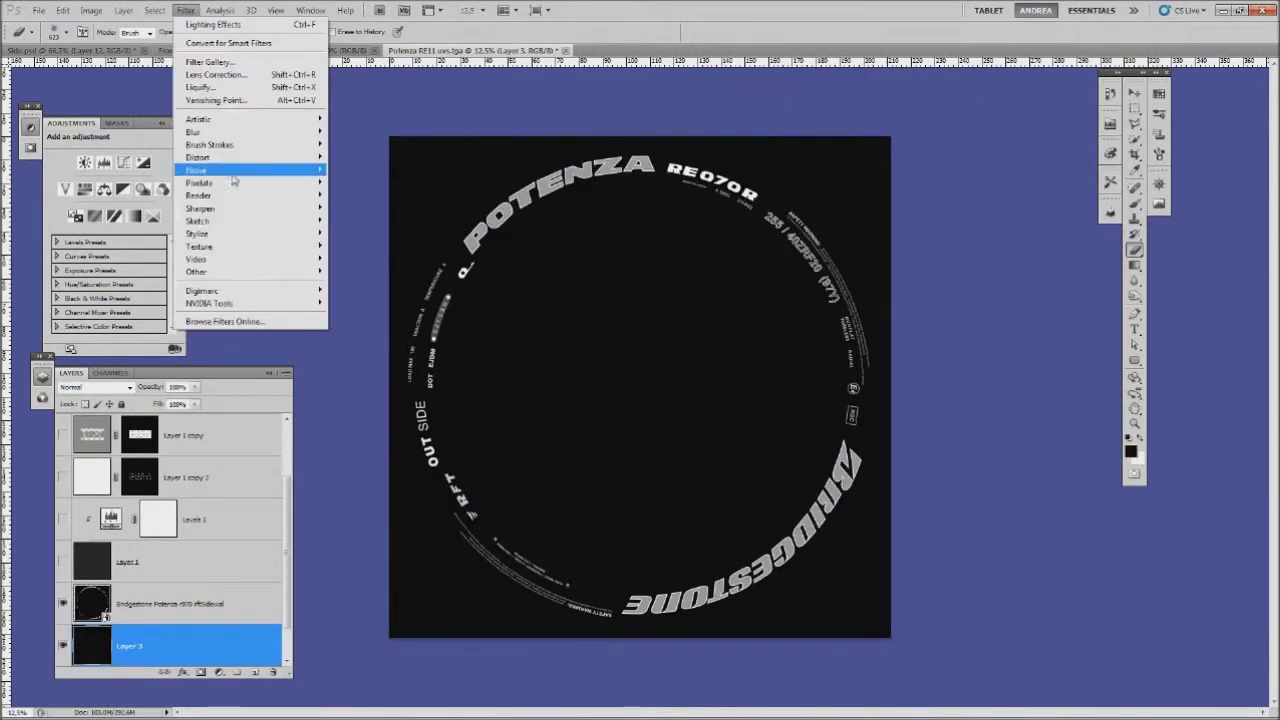
pyautogui.press('Escape')
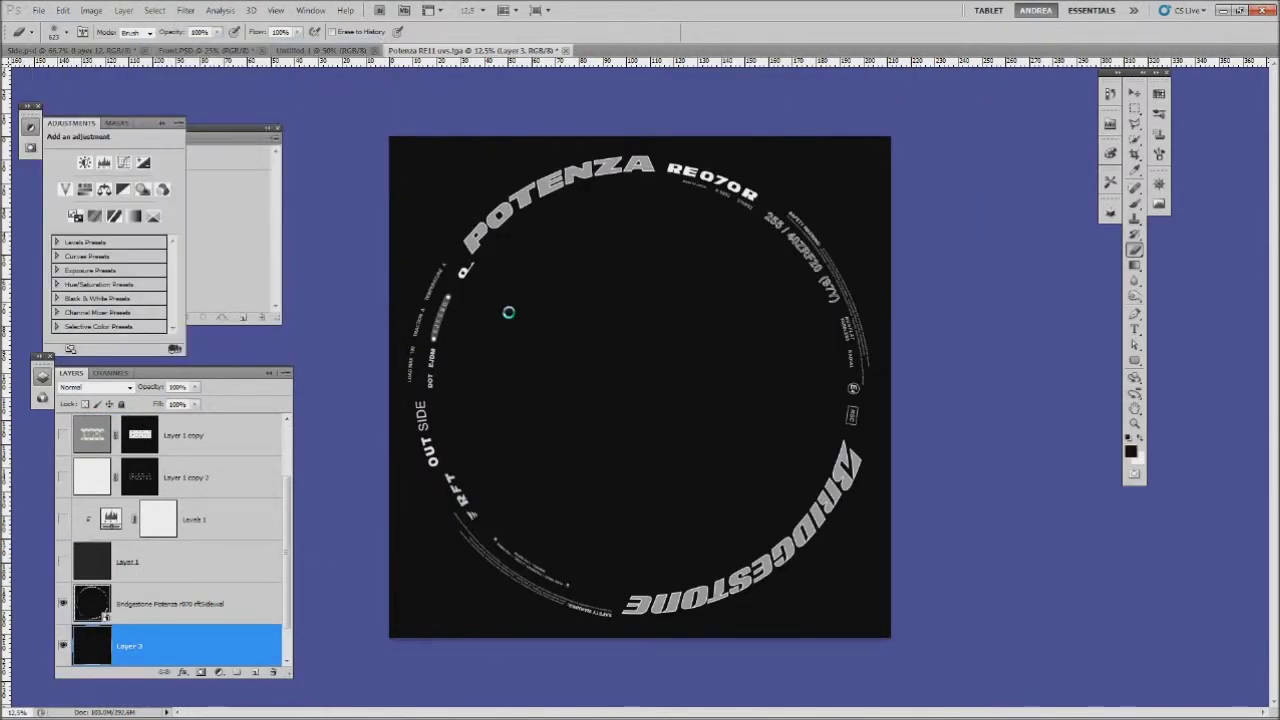
pyautogui.click(186, 10)
# Strengthen the normal map by stacking two duplicate layers, then flatten the image.
pyautogui.click(478, 315)
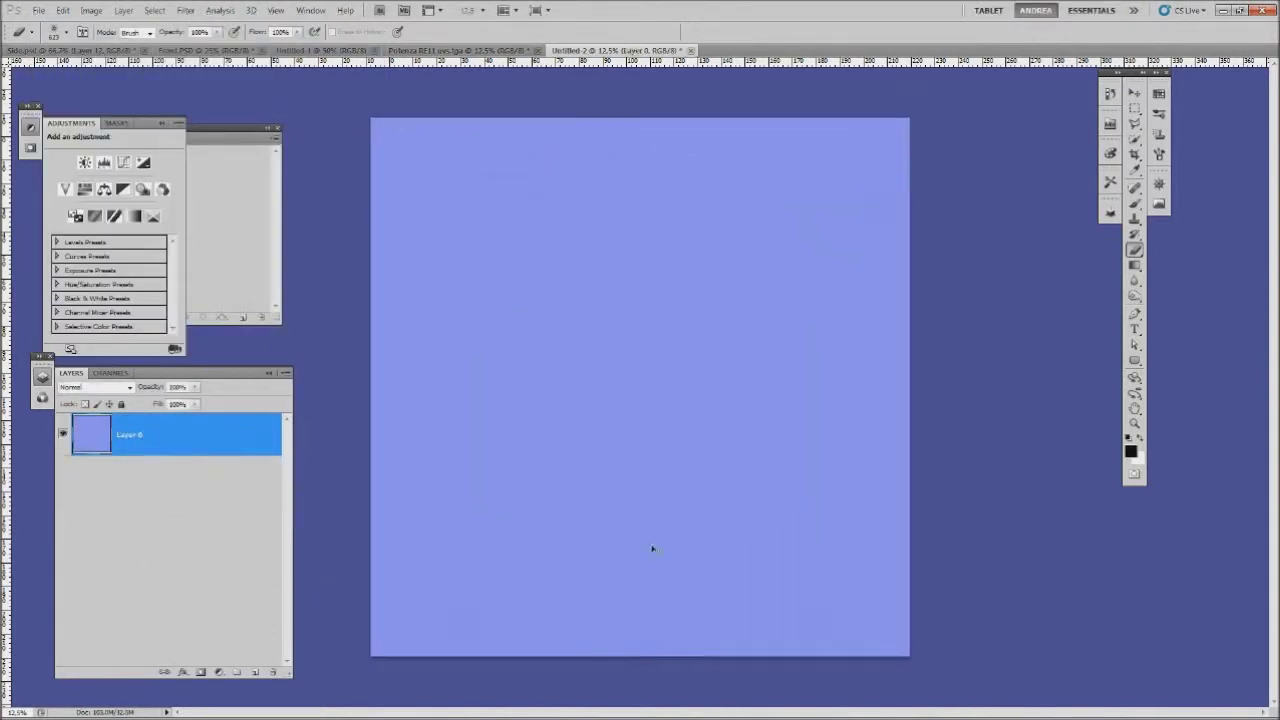
pyautogui.hotkey('ctrl', 'j')
pyautogui.hotkey('ctrl', 'j')
pyautogui.hotkey('ctrl', 'j')
pyautogui.hotkey('ctrl', 'j')
pyautogui.hotkey('ctrl', 'j')
pyautogui.hotkey('ctrl', 'j')
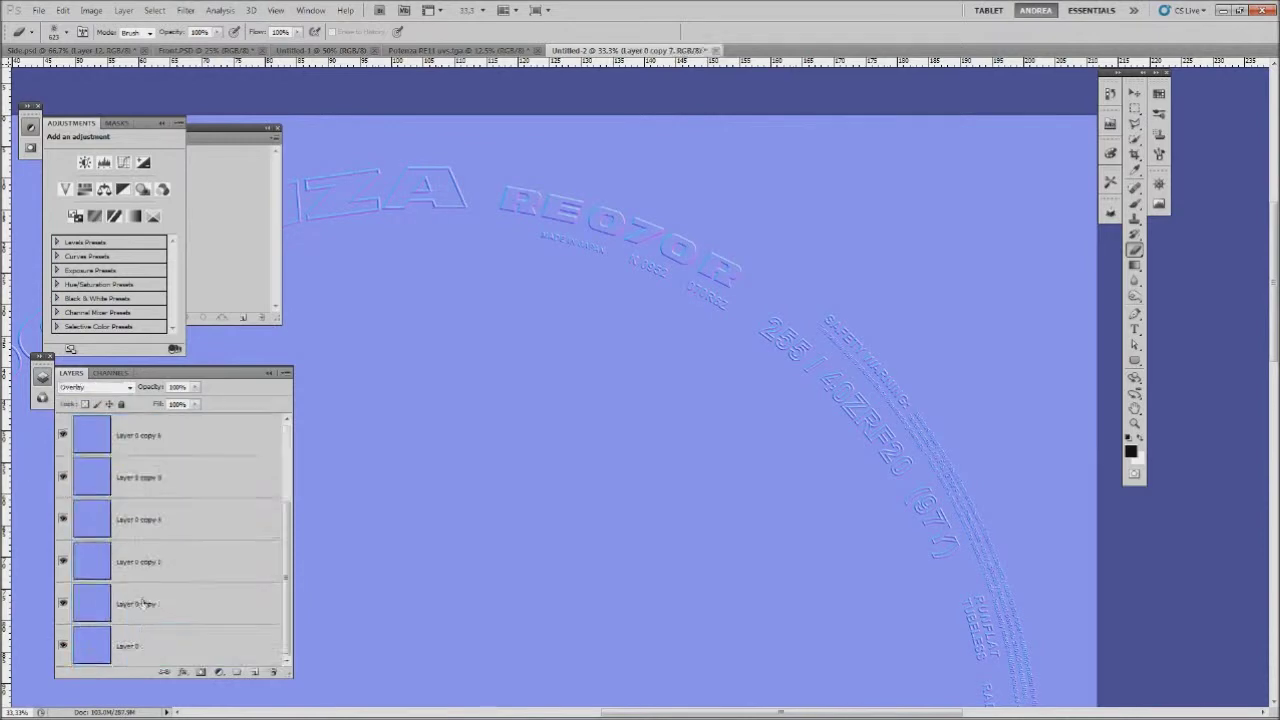
pyautogui.hotkey('ctrl', 'j')
pyautogui.hotkey('ctrl', 'j')
pyautogui.hotkey('ctrl', 'j')
pyautogui.rightClick(233, 467)
pyautogui.click(217, 446)
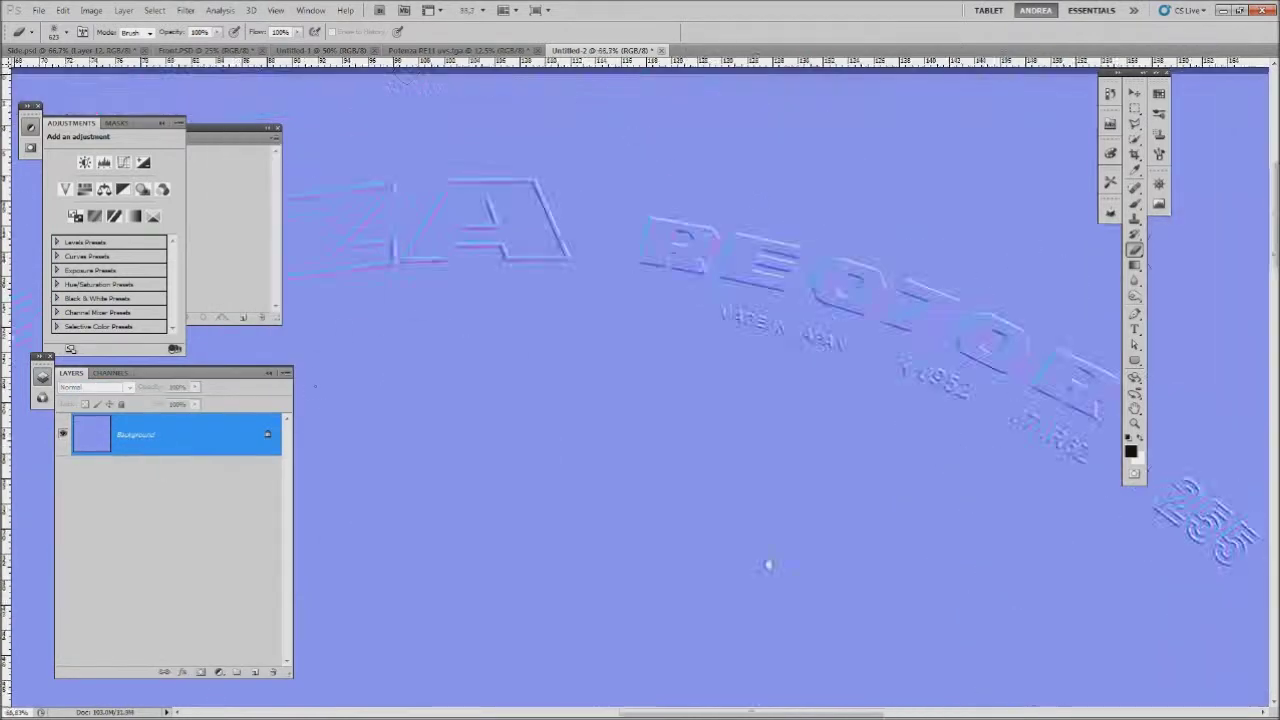
# Save the flattened normal map as 'Normal' in the textures folder.
pyautogui.keyDown('alt'); pyautogui.scroll(5, 406, 249); pyautogui.keyUp('alt')
pyautogui.keyDown('alt'); pyautogui.scroll(-6, 420, 323); pyautogui.keyUp('alt')
pyautogui.keyDown('alt'); pyautogui.scroll(3, 609, 434); pyautogui.keyUp('alt')
pyautogui.hotkey('ctrl', 'alt', 'f')
pyautogui.press('Escape')
pyautogui.hotkey('ctrl', '0')
pyautogui.hotkey('ctrl', 'shift', 's')
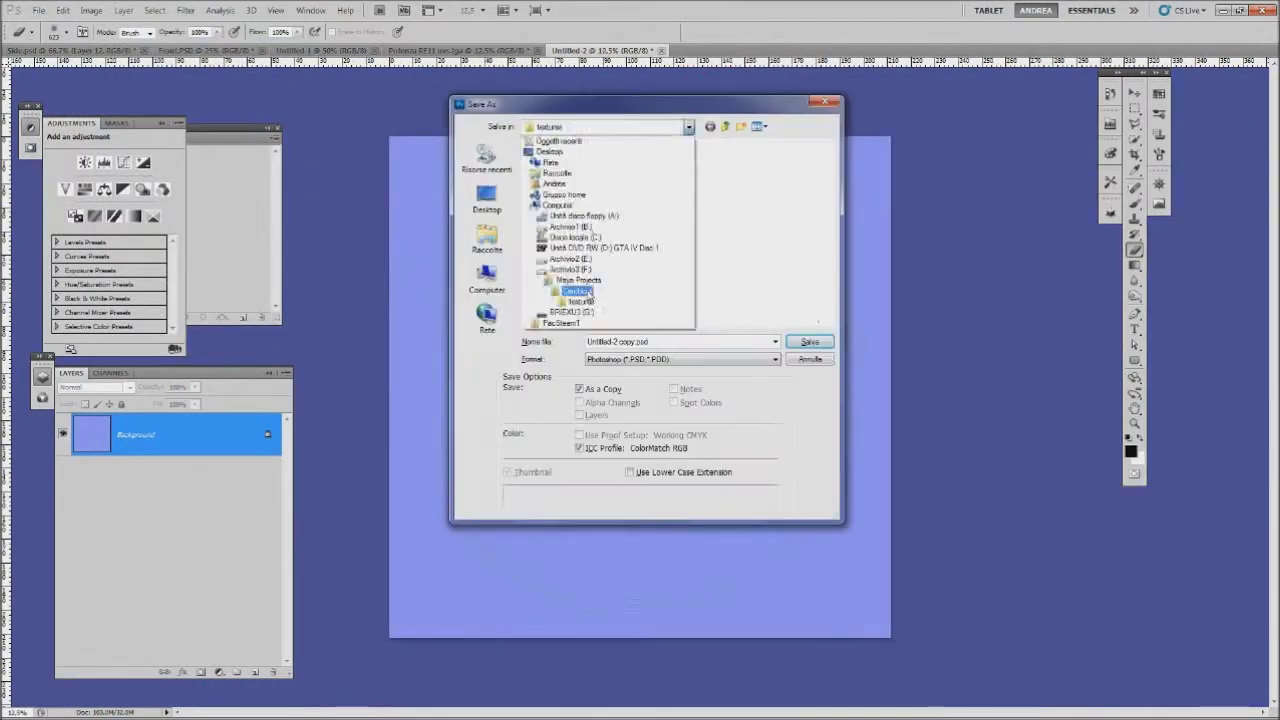
pyautogui.write('Normal')
pyautogui.click(775, 359)
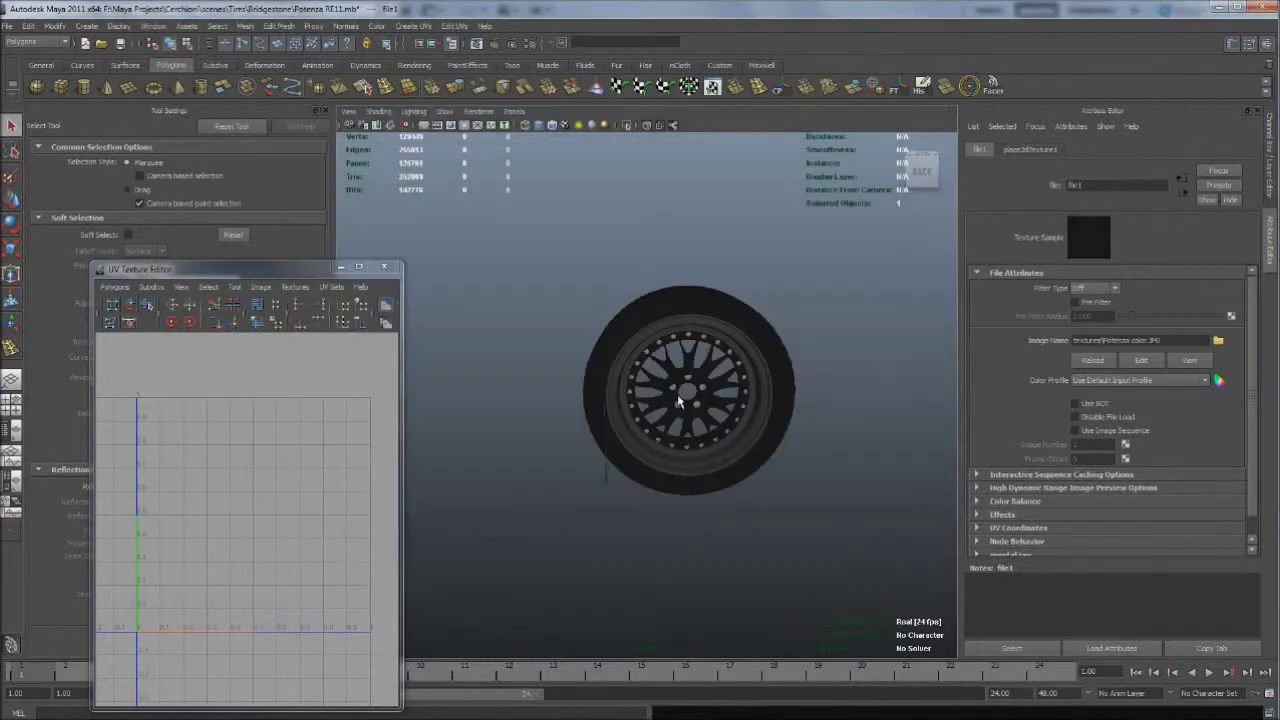
# Orbit around the tyre to inspect the side, wheel rim and spokes.
pyautogui.keyDown('alt'); pyautogui.moveTo(678, 402); pyautogui.dragTo(837, 403); pyautogui.keyUp('alt')
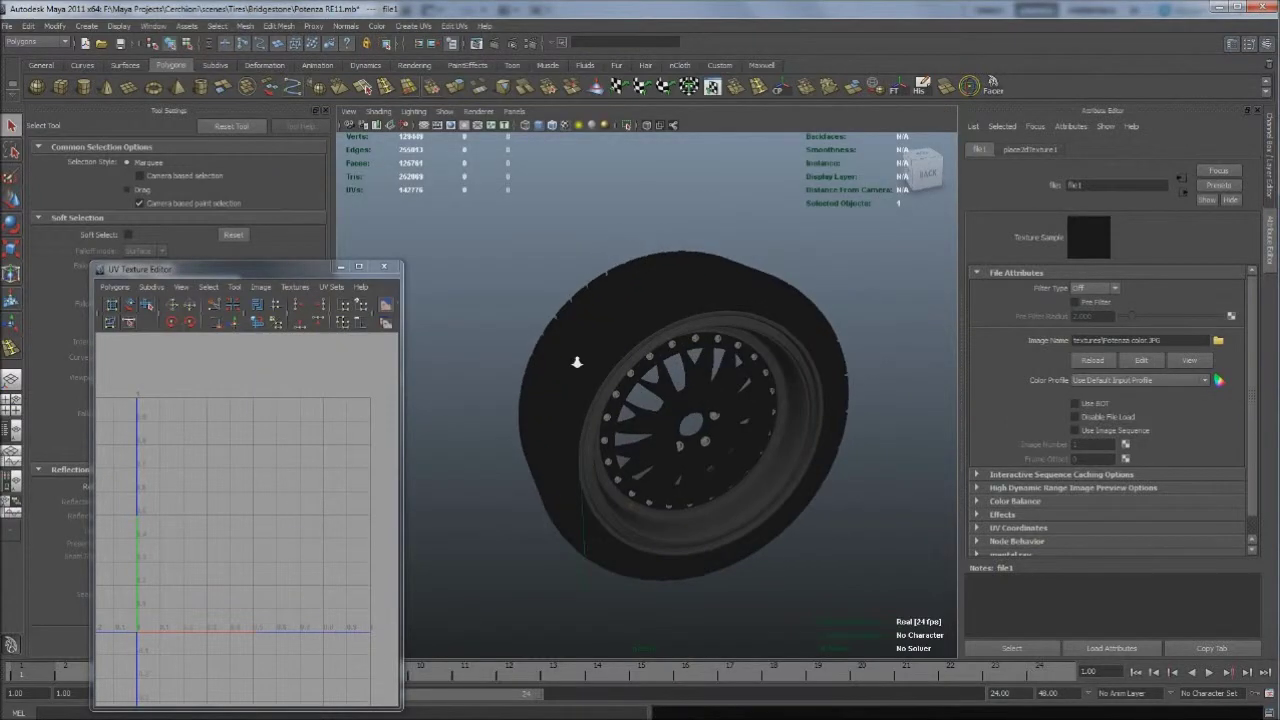
pyautogui.click(1000, 501)
pyautogui.keyDown('alt'); pyautogui.moveTo(880, 485); pyautogui.dragTo(788, 483); pyautogui.keyUp('alt')
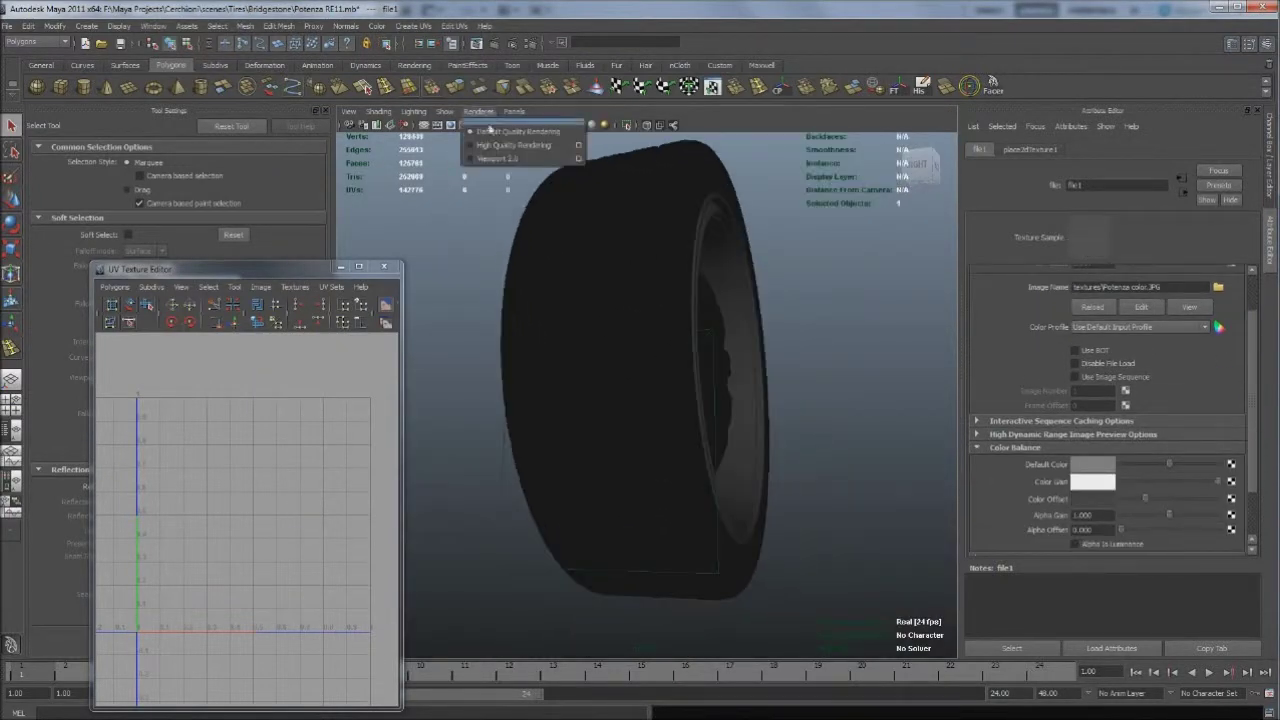
pyautogui.click(490, 130)
pyautogui.keyDown('alt'); pyautogui.moveTo(600, 300); pyautogui.dragTo(1140, 415); pyautogui.keyUp('alt')
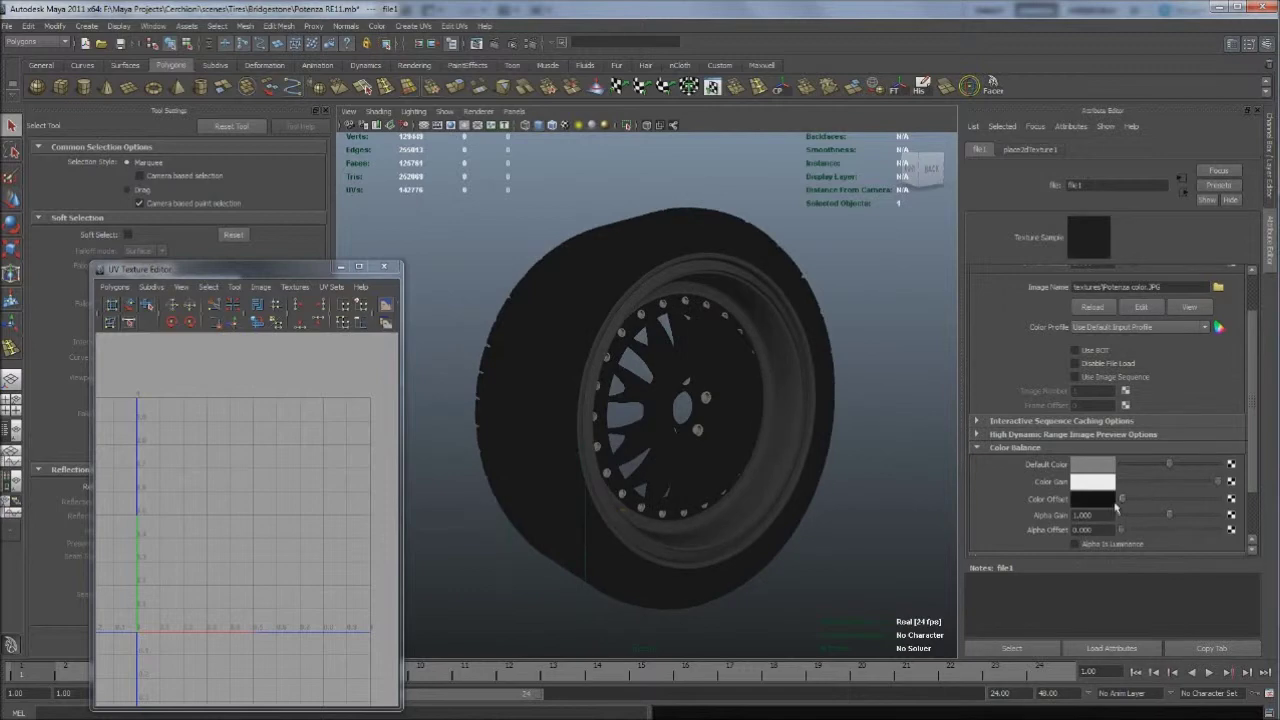
# Connect a new texture node to the Overall Bump of mia_material_x4.
pyautogui.click(1181, 192)
pyautogui.click(977, 480)
pyautogui.scroll(-1, 1100, 420)
pyautogui.click(1231, 512)
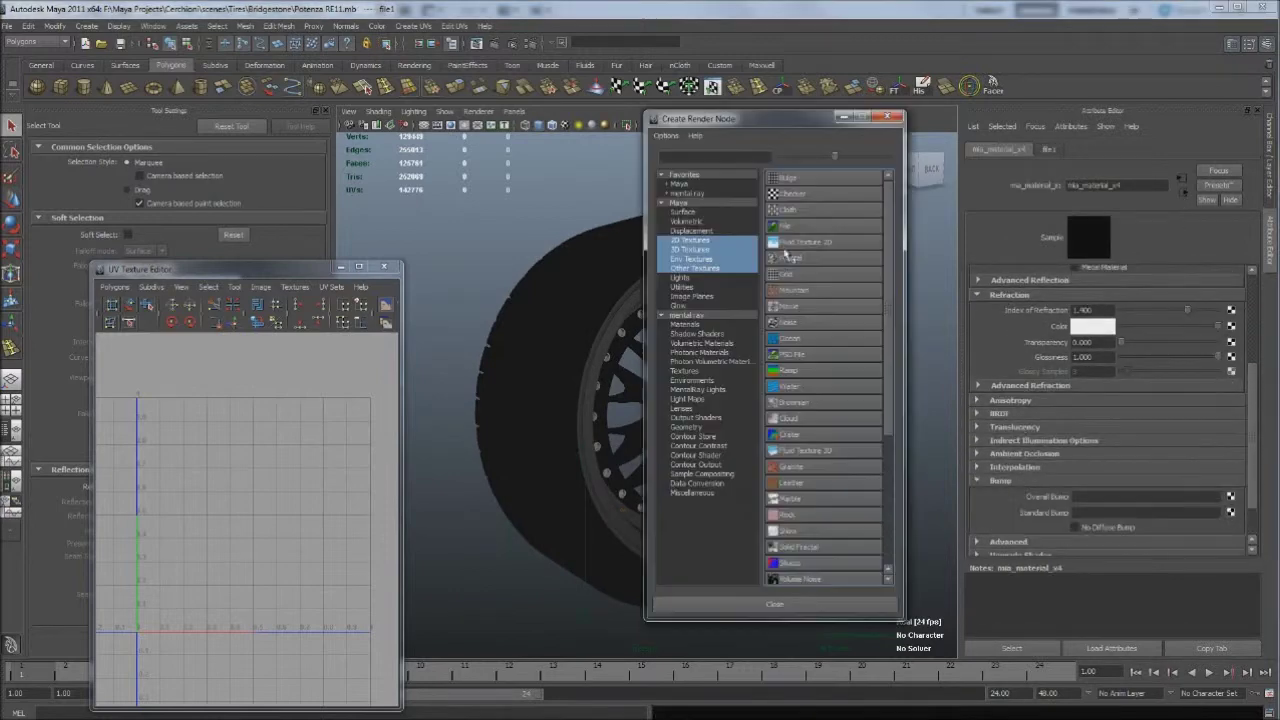
pyautogui.click(784, 254)
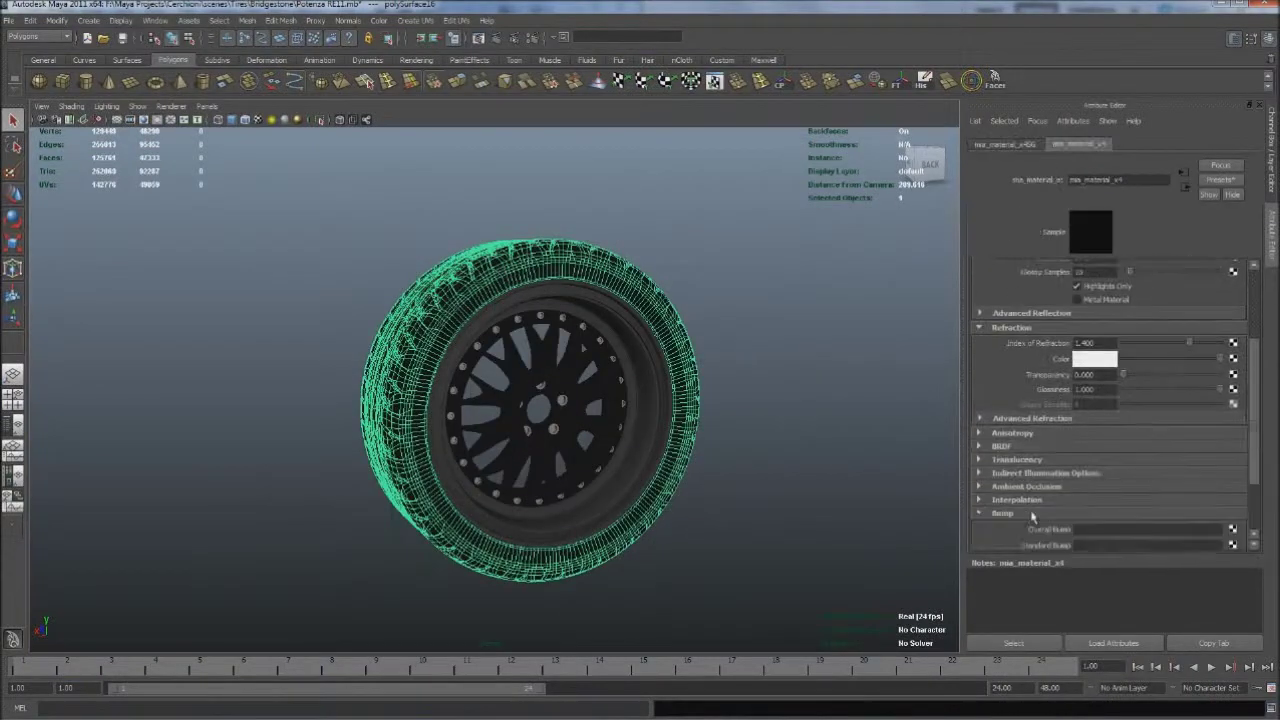
# Load the normal-map image from the textures folder into the bump texture.
pyautogui.click(430, 169)
pyautogui.click(430, 209)
pyautogui.click(908, 482)
# Apply a Normals operation to the tire mesh and choose a material action on the rim.
pyautogui.keyDown('alt'); pyautogui.moveTo(560, 300); pyautogui.dragTo(591, 229); pyautogui.keyUp('alt')
pyautogui.click(591, 229)
pyautogui.click(348, 20)
pyautogui.click(407, 87)
pyautogui.scroll(5, 780, 286)
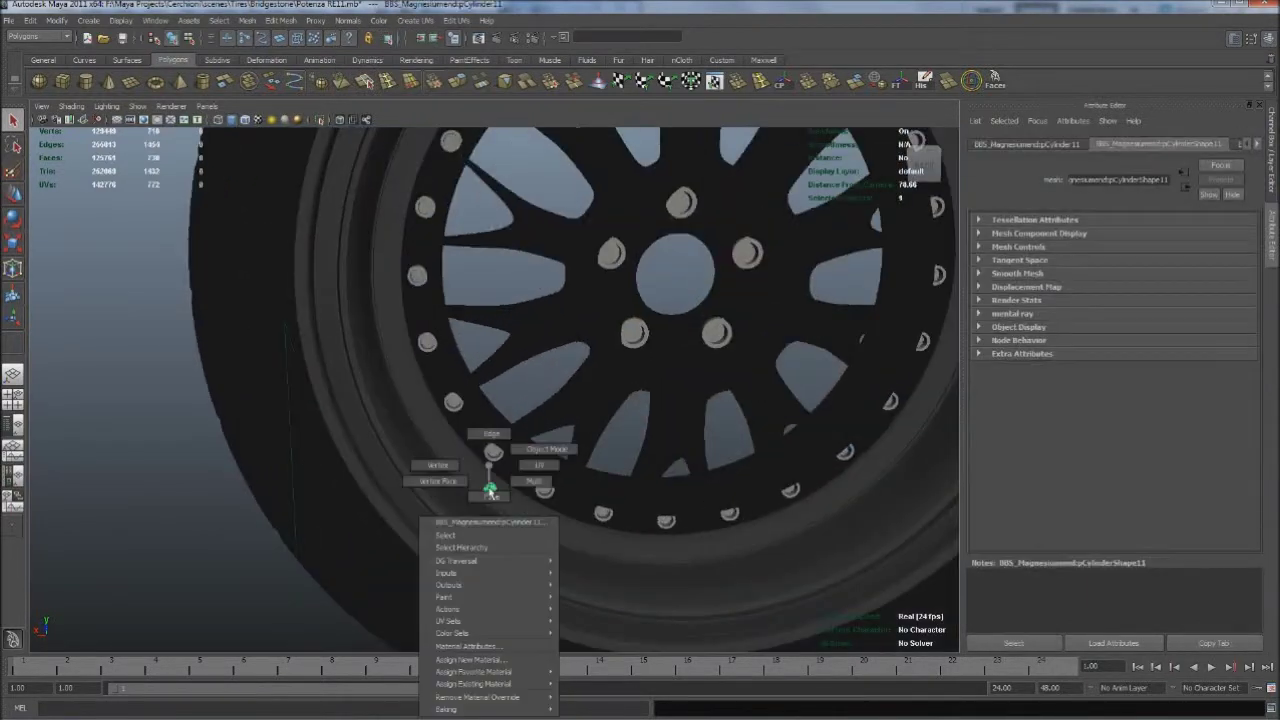
pyautogui.click(523, 334)
pyautogui.moveTo(490, 465); pyautogui.dragTo(487, 600, button='right')
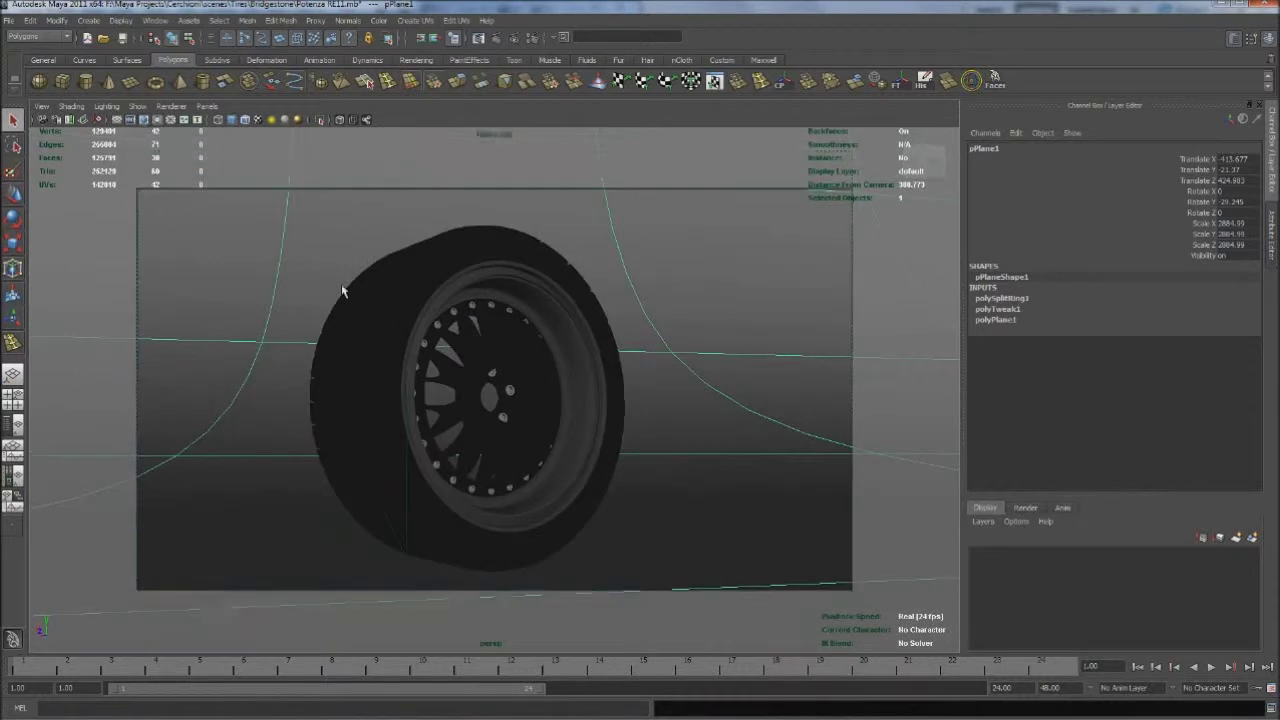
# Look through the persp1 camera and dolly in toward the tire.
pyautogui.click(358, 522)
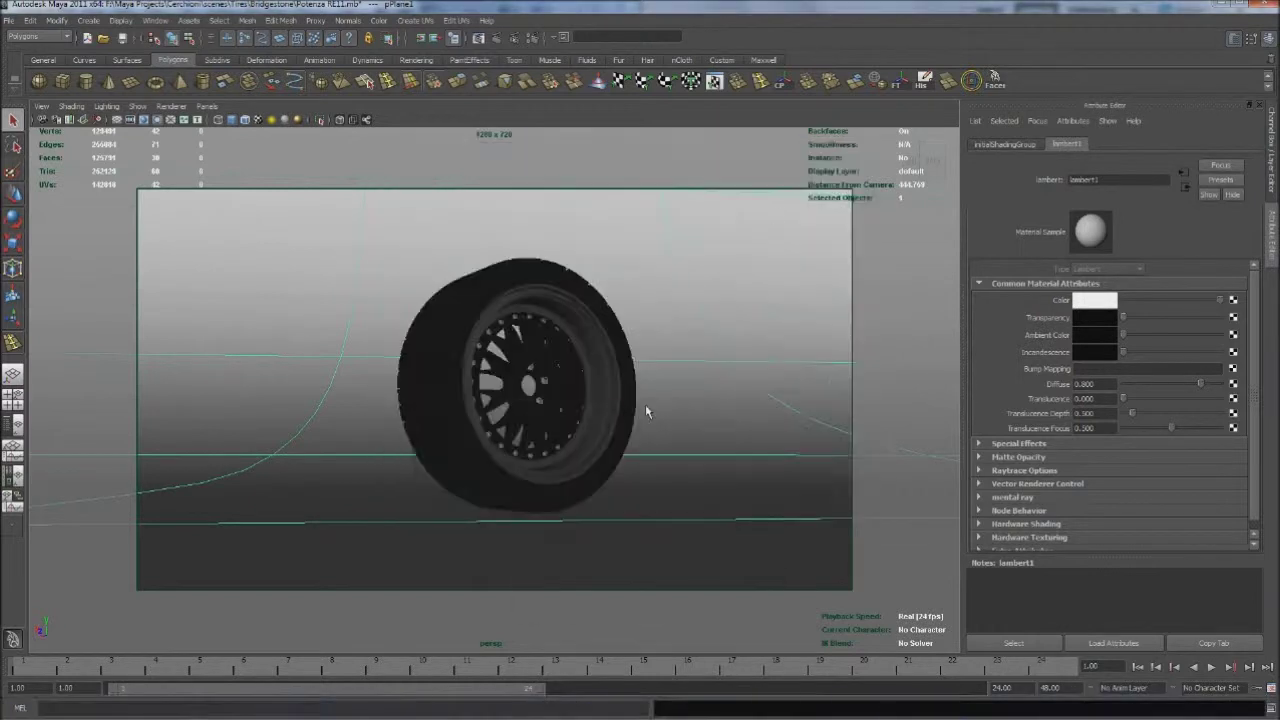
pyautogui.keyDown('alt'); pyautogui.moveTo(642, 398); pyautogui.dragTo(614, 414); pyautogui.keyUp('alt')
pyautogui.click(88, 20)
pyautogui.click(207, 106)
pyautogui.click(257, 120)
pyautogui.keyDown('alt'); pyautogui.moveTo(414, 334); pyautogui.dragTo(517, 466, button='right'); pyautogui.keyUp('alt')
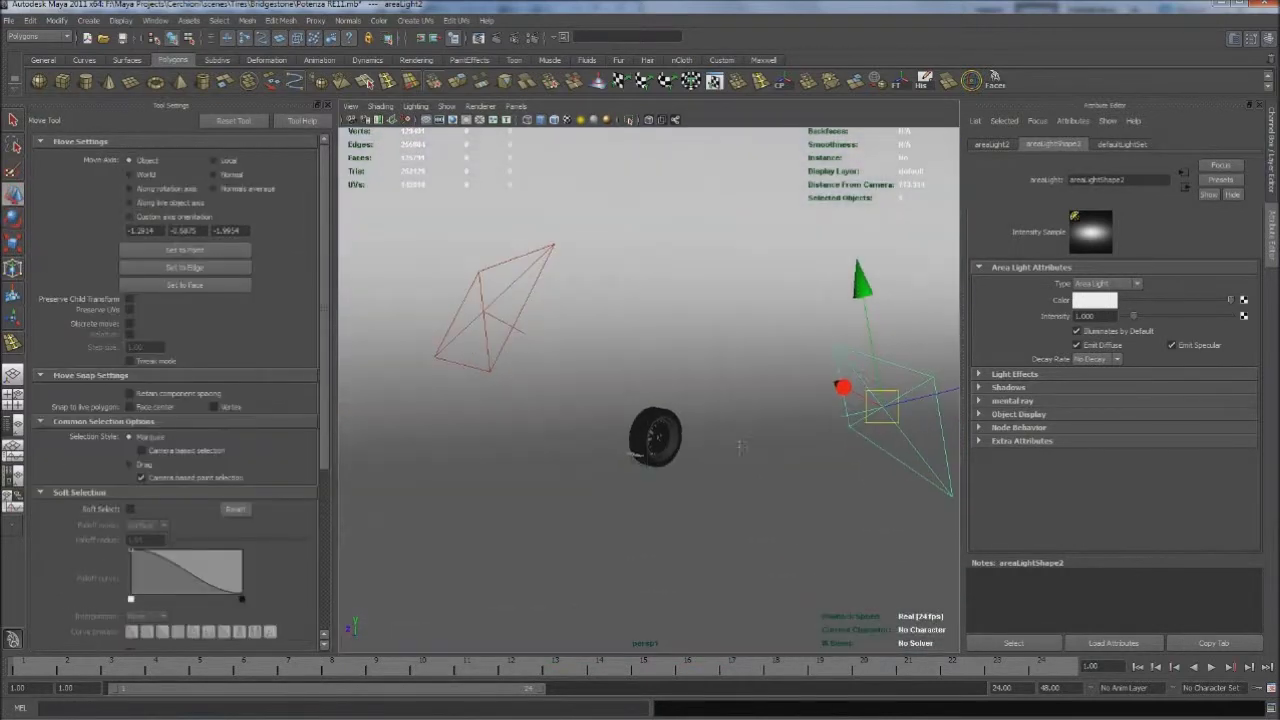
# Tint areaLight2 orange and review the Quality and Indirect Lighting render settings.
pyautogui.click(1095, 300)
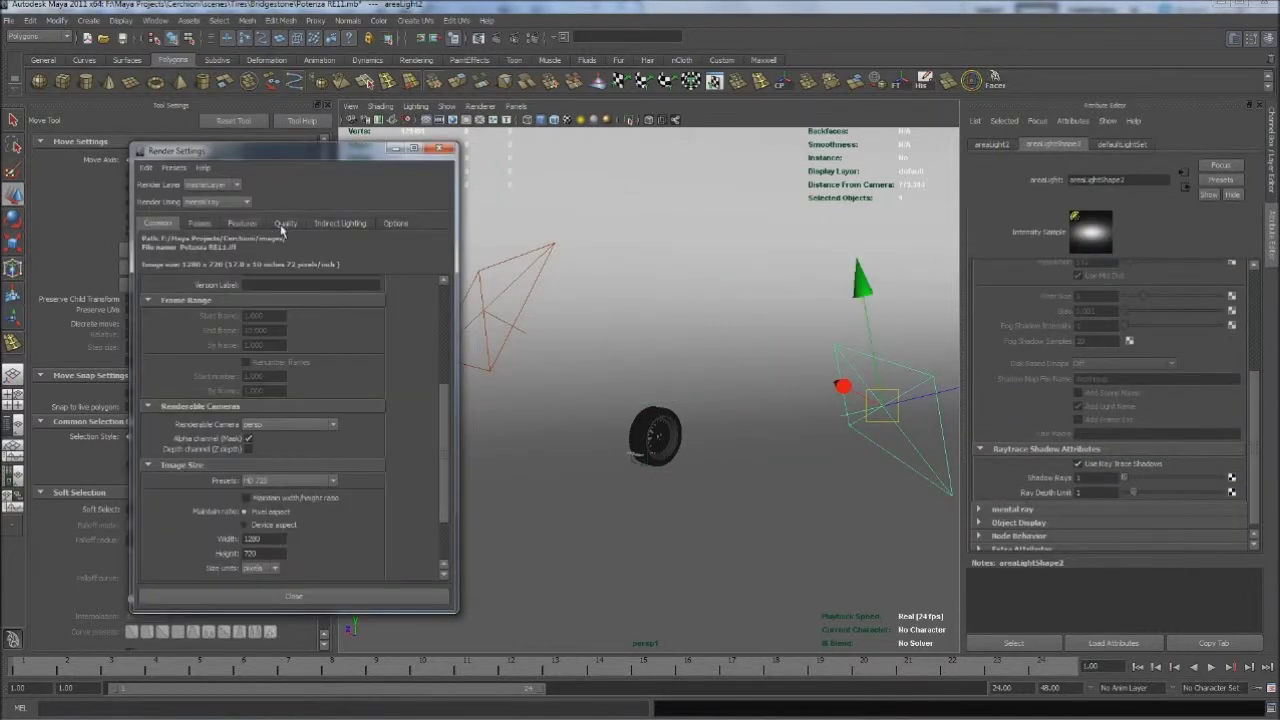
pyautogui.click(284, 223)
pyautogui.scroll(-3, 300, 350)
pyautogui.scroll(-3, 330, 400)
pyautogui.click(340, 223)
pyautogui.scroll(-2, 320, 257)
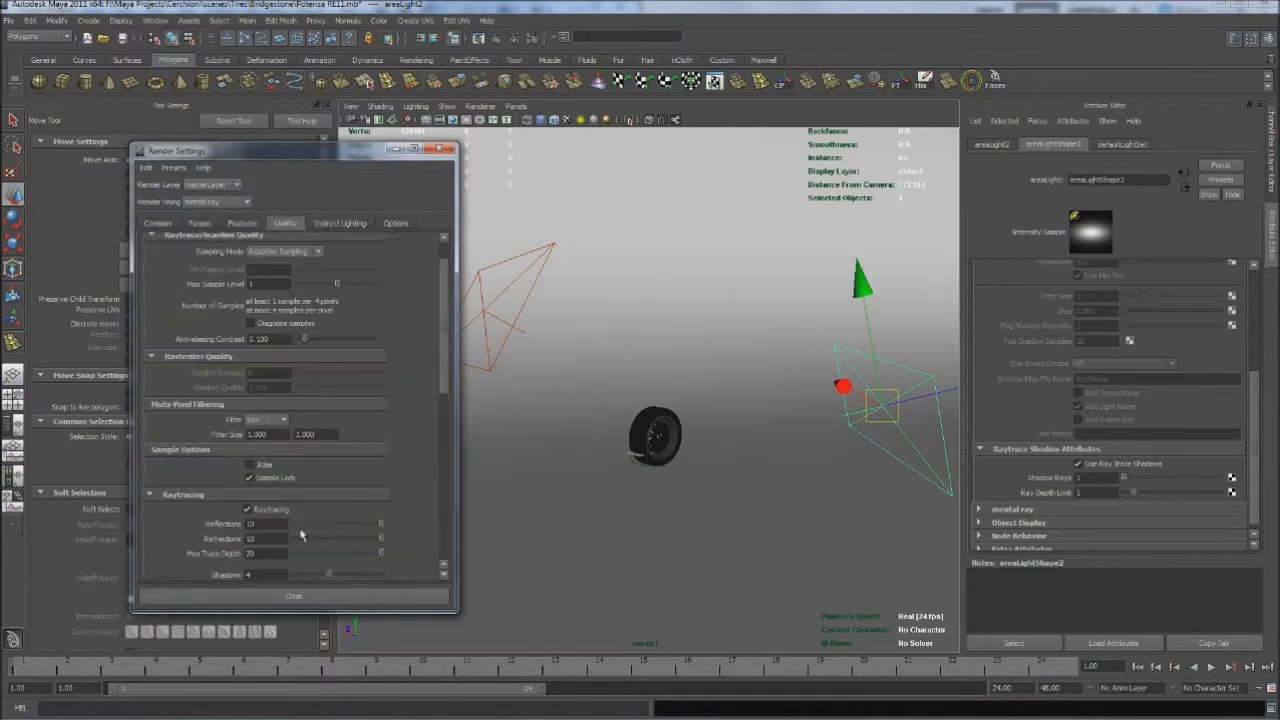
# Render the current frame and show the render view in the left panel.
pyautogui.click(271, 98)
pyautogui.click(430, 202)
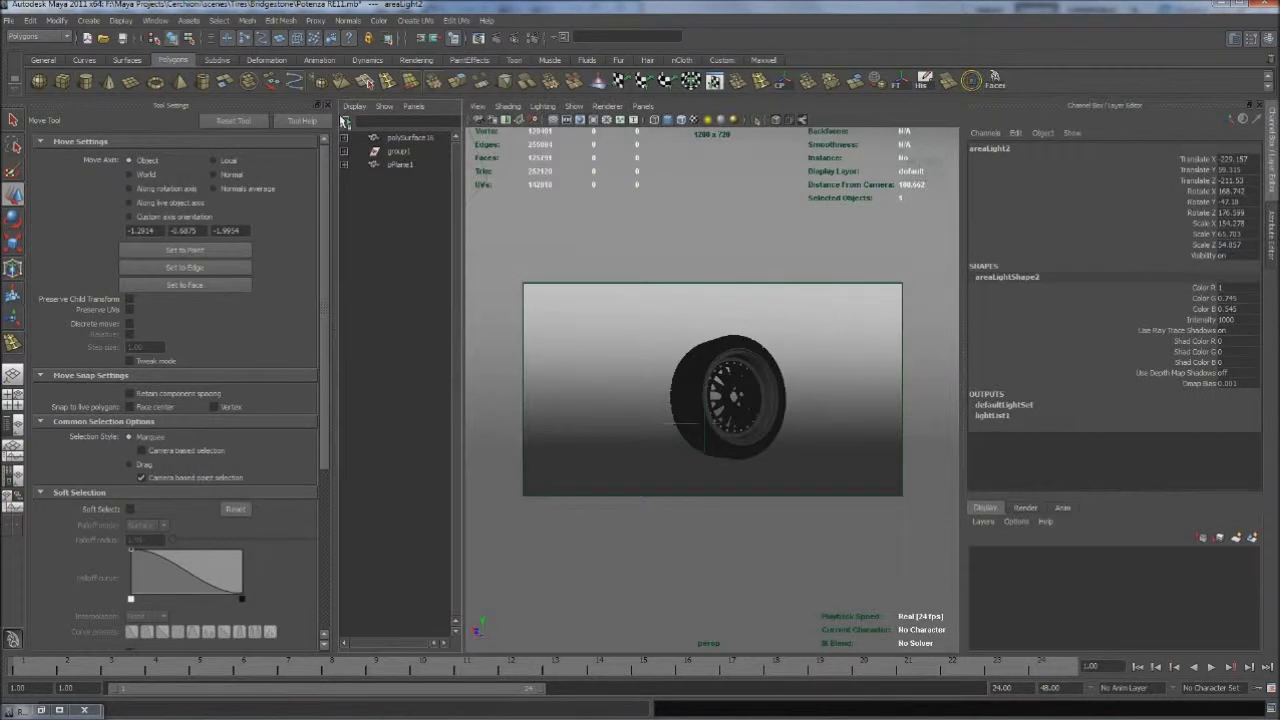
pyautogui.click(105, 106)
pyautogui.click(260, 128)
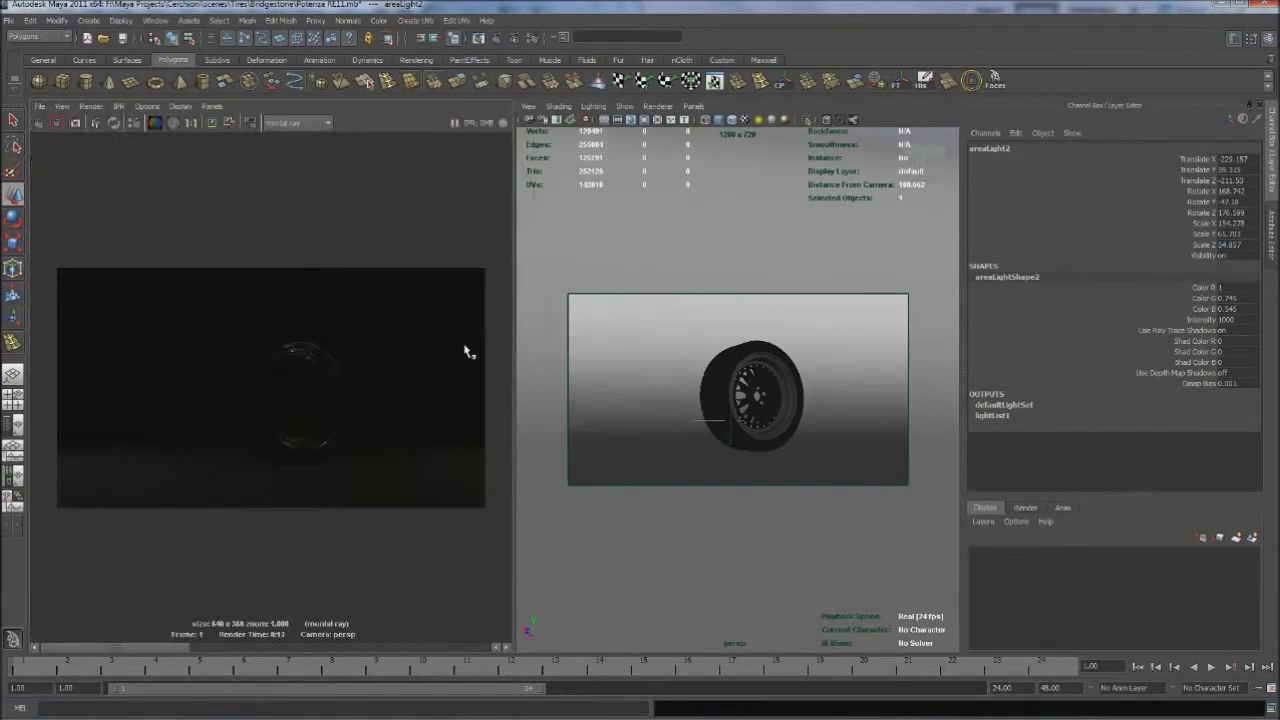
# Show areaLight1's full attributes and re-render the test image.
pyautogui.hotkey('ctrl', 'a')
pyautogui.click(620, 332)
pyautogui.click(38, 122)
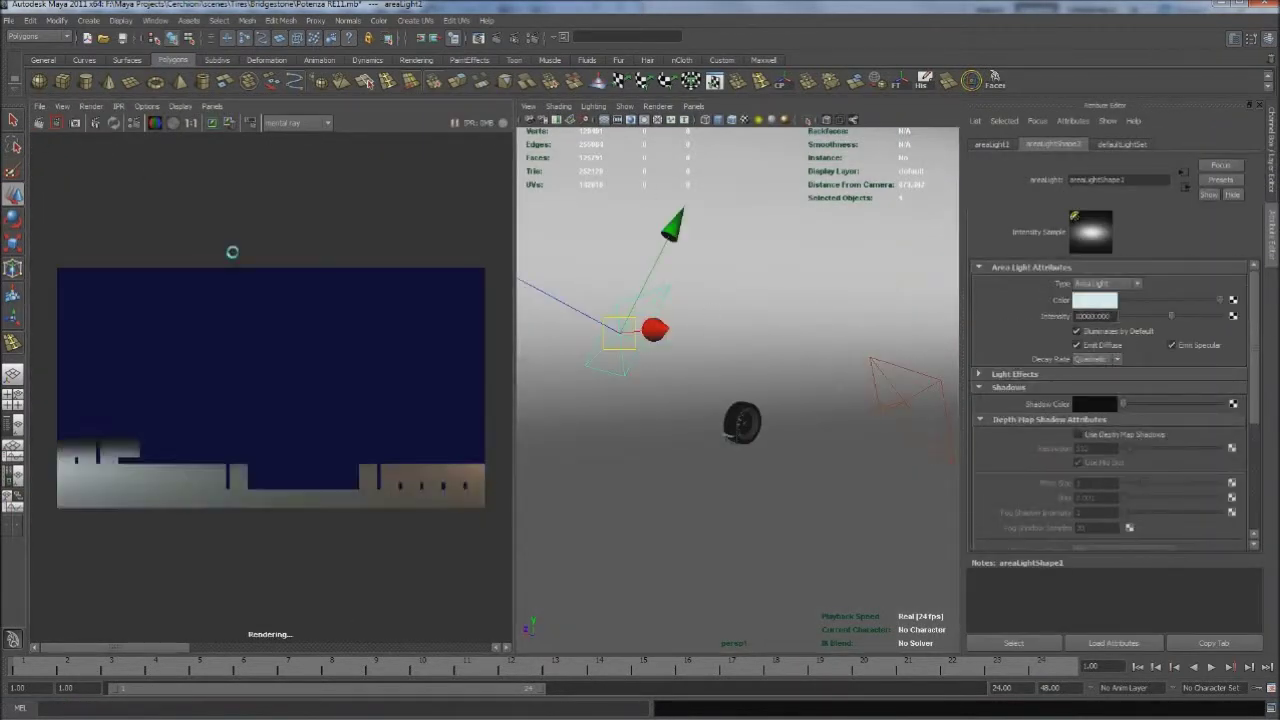
# Add a third area light, rotate it to face the tire and raise its intensity.
pyautogui.click(88, 20)
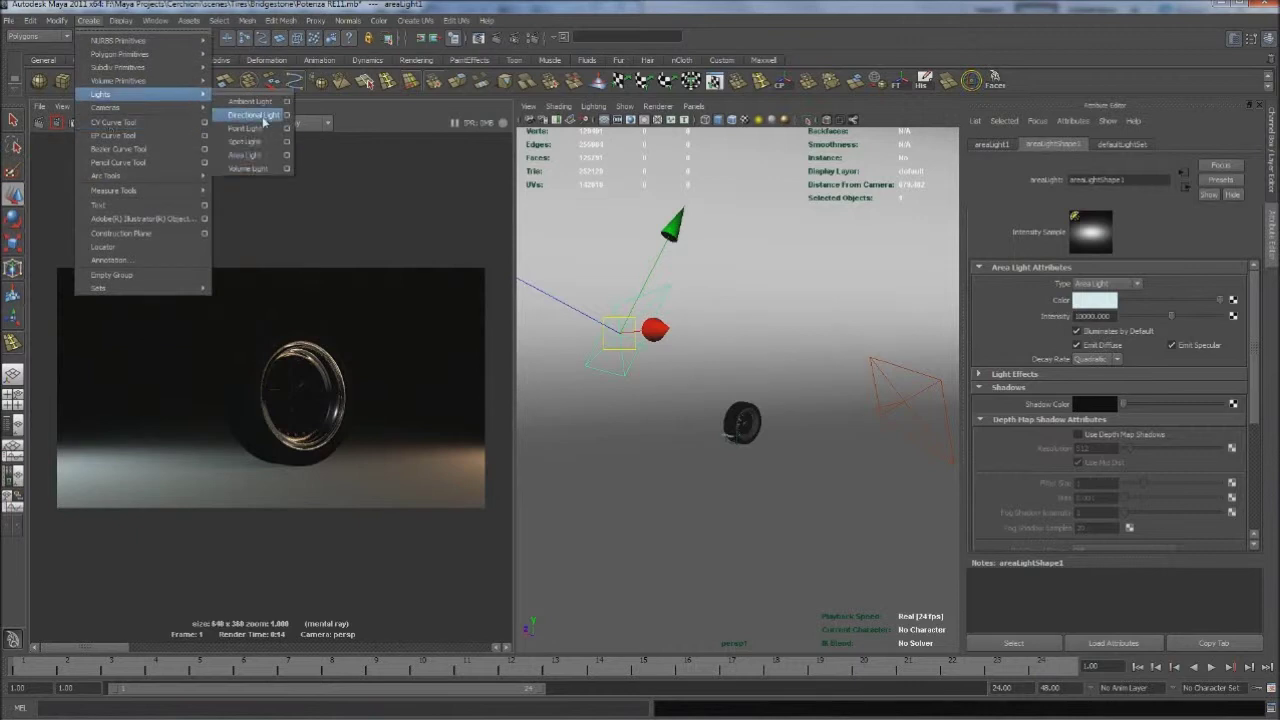
pyautogui.click(250, 150)
pyautogui.moveTo(700, 300)
pyautogui.keyDown('alt'); pyautogui.mouseDown()
pyautogui.moveTo(884, 298)
pyautogui.moveTo(740, 390)
pyautogui.moveTo(820, 330)
pyautogui.mouseUp(); pyautogui.keyUp('alt')
pyautogui.press('e')
pyautogui.press('w')
pyautogui.click(1096, 358)
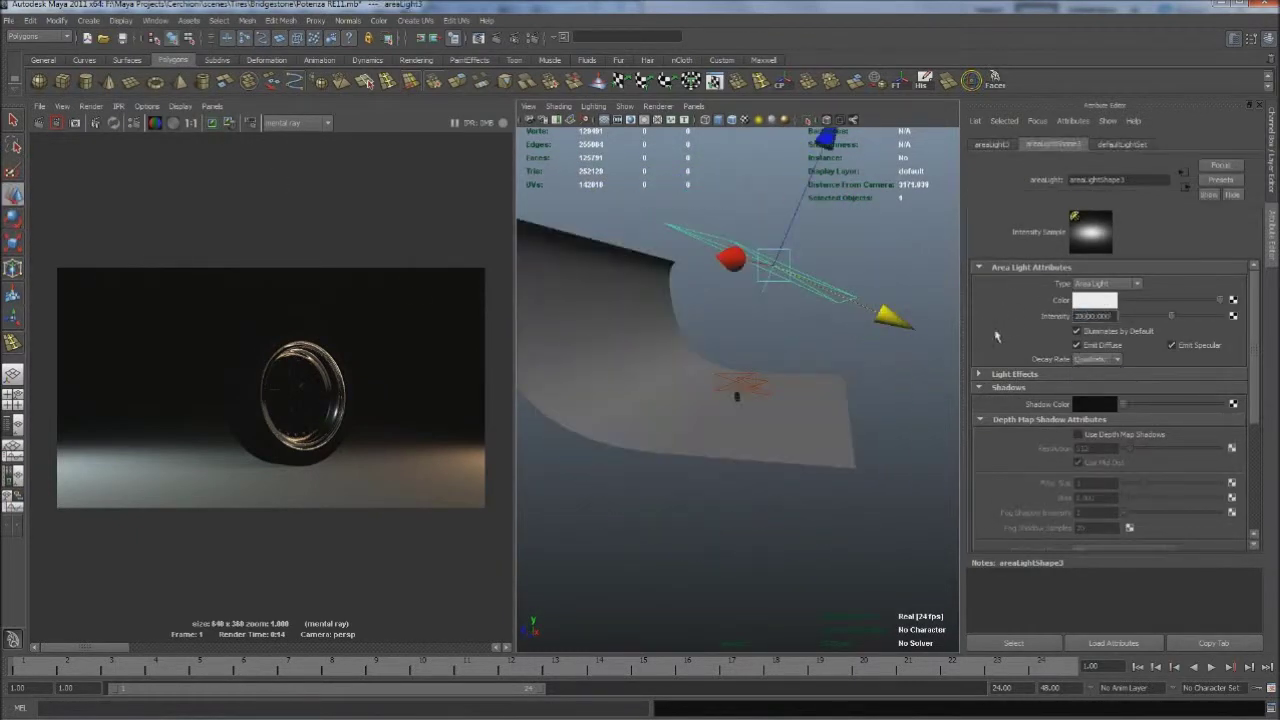
pyautogui.press('Return')
# Check the camera's environment and Indirect Lighting settings, then re-render with the area light.
pyautogui.scroll(3, 386, 397)
pyautogui.click(530, 119)
pyautogui.click(980, 448)
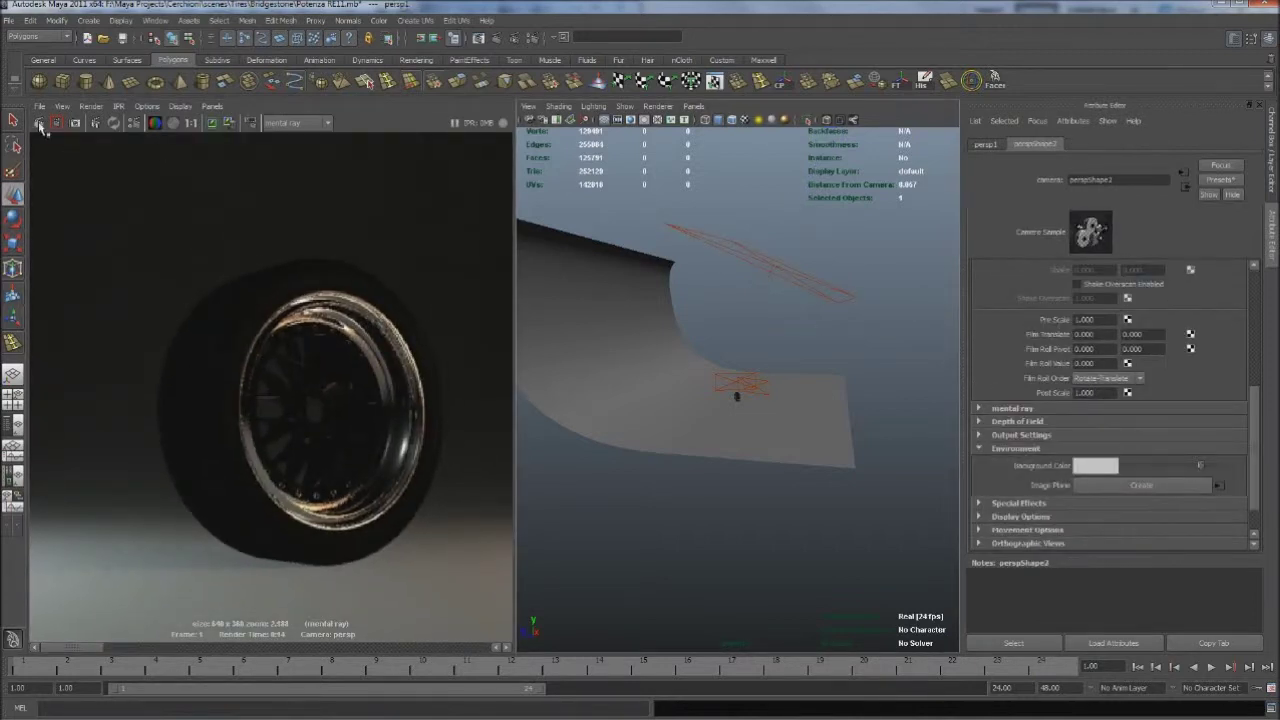
pyautogui.click(56, 122)
pyautogui.scroll(-2, 379, 411)
pyautogui.scroll(-2, 379, 411)
pyautogui.click(133, 122)
pyautogui.click(340, 222)
pyautogui.click(438, 148)
pyautogui.click(772, 265)
pyautogui.click(56, 122)
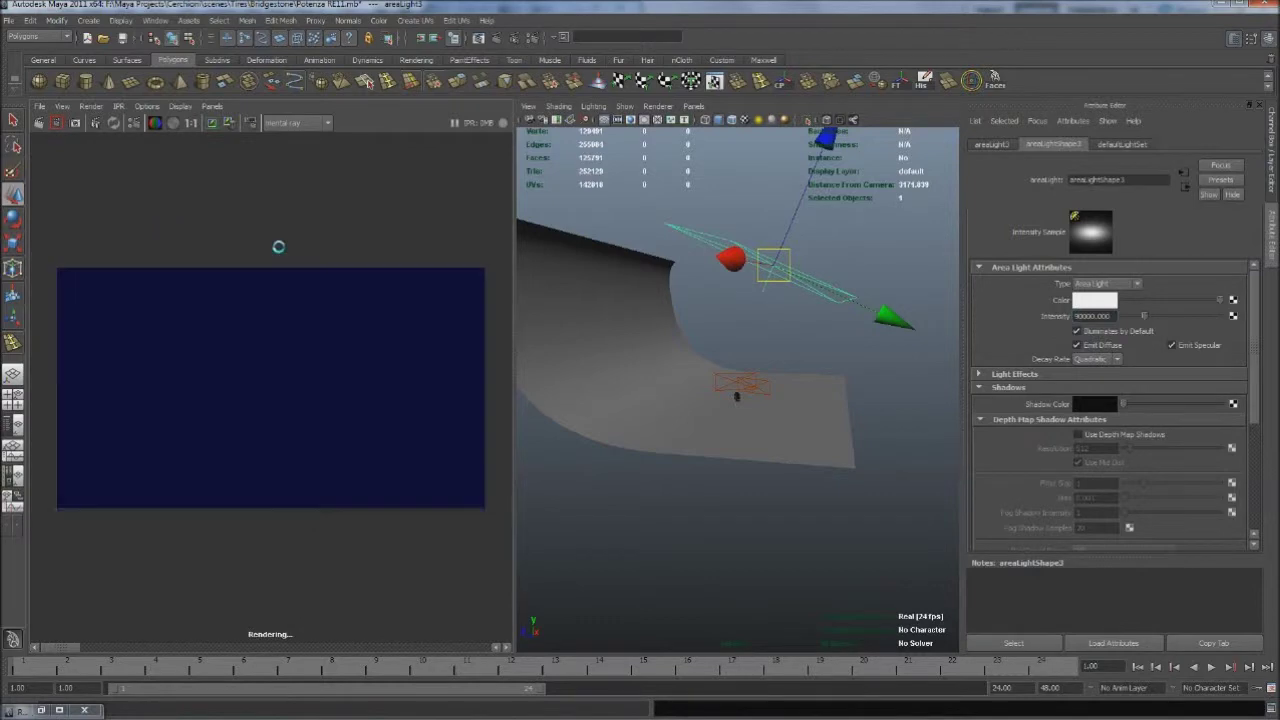
# Add a mia_exposure_simple lens shader to the perspective camera's shape node.
pyautogui.click(531, 38)
pyautogui.click(285, 222)
pyautogui.scroll(-5, 250, 400)
pyautogui.scroll(-3, 190, 440)
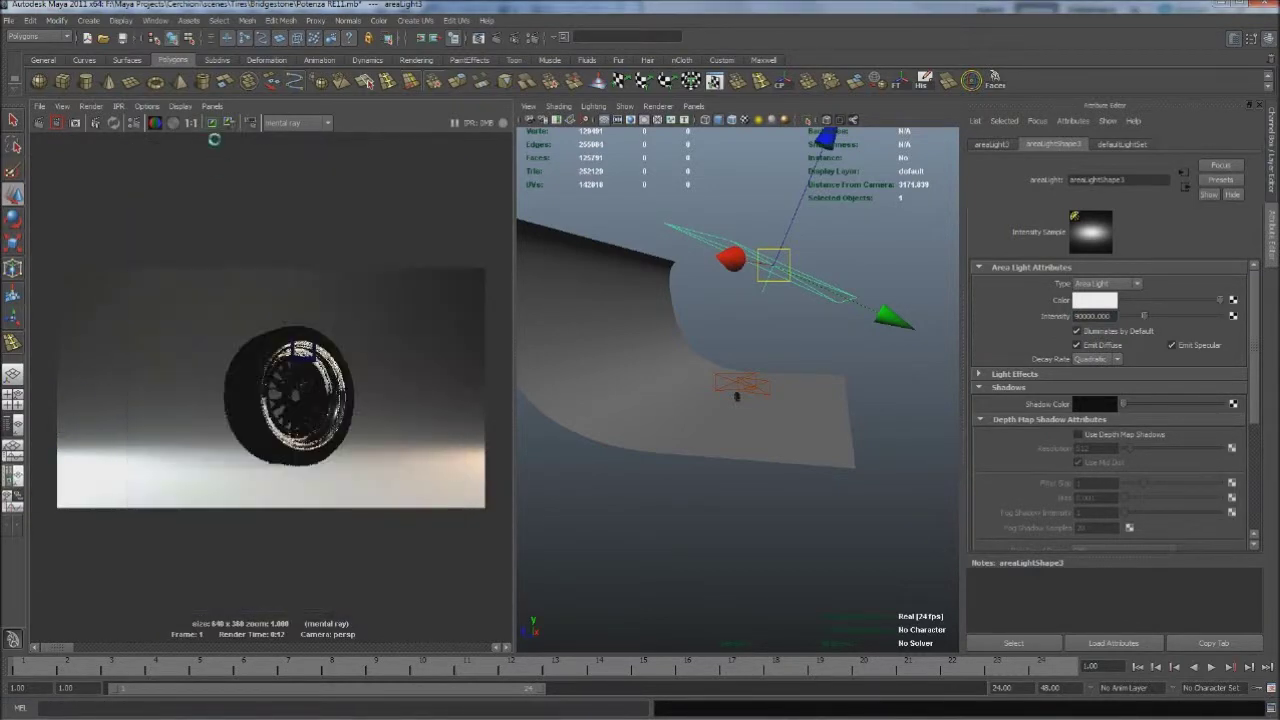
pyautogui.click(358, 245)
pyautogui.click(978, 408)
pyautogui.click(1232, 453)
pyautogui.click(828, 200)
pyautogui.click(993, 143)
# Turn on Final Gathering in Indirect Lighting and create an image-based light.
pyautogui.click(531, 38)
pyautogui.click(340, 222)
pyautogui.click(285, 222)
pyautogui.click(336, 222)
pyautogui.scroll(2, 336, 240)
pyautogui.click(290, 258)
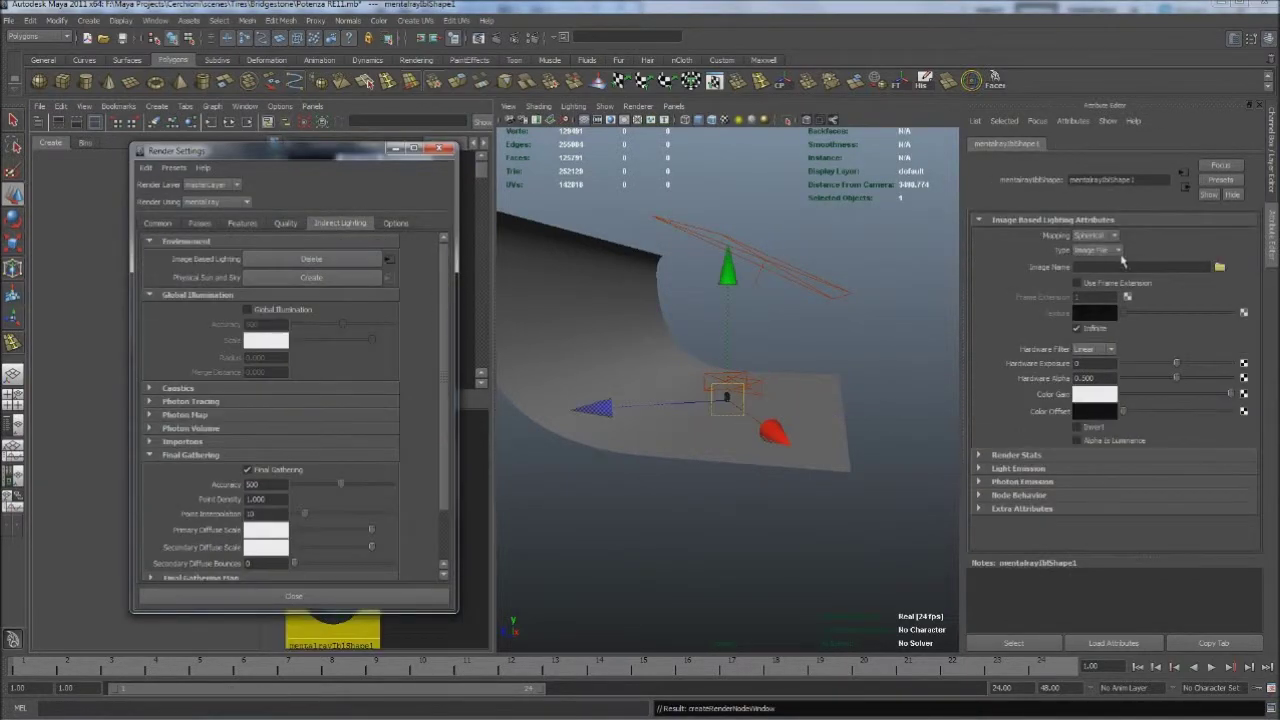
# Load the studio HDR image from Textures\HDR as the IBL image.
pyautogui.click(1219, 267)
pyautogui.scroll(-2, 440, 360)
pyautogui.doubleClick(400, 440)
pyautogui.doubleClick(410, 333)
pyautogui.doubleClick(420, 252)
pyautogui.doubleClick(400, 180)
pyautogui.doubleClick(400, 186)
# Render the frame with HDR lighting, adjusting the backdrop plane's material between renders.
pyautogui.click(438, 148)
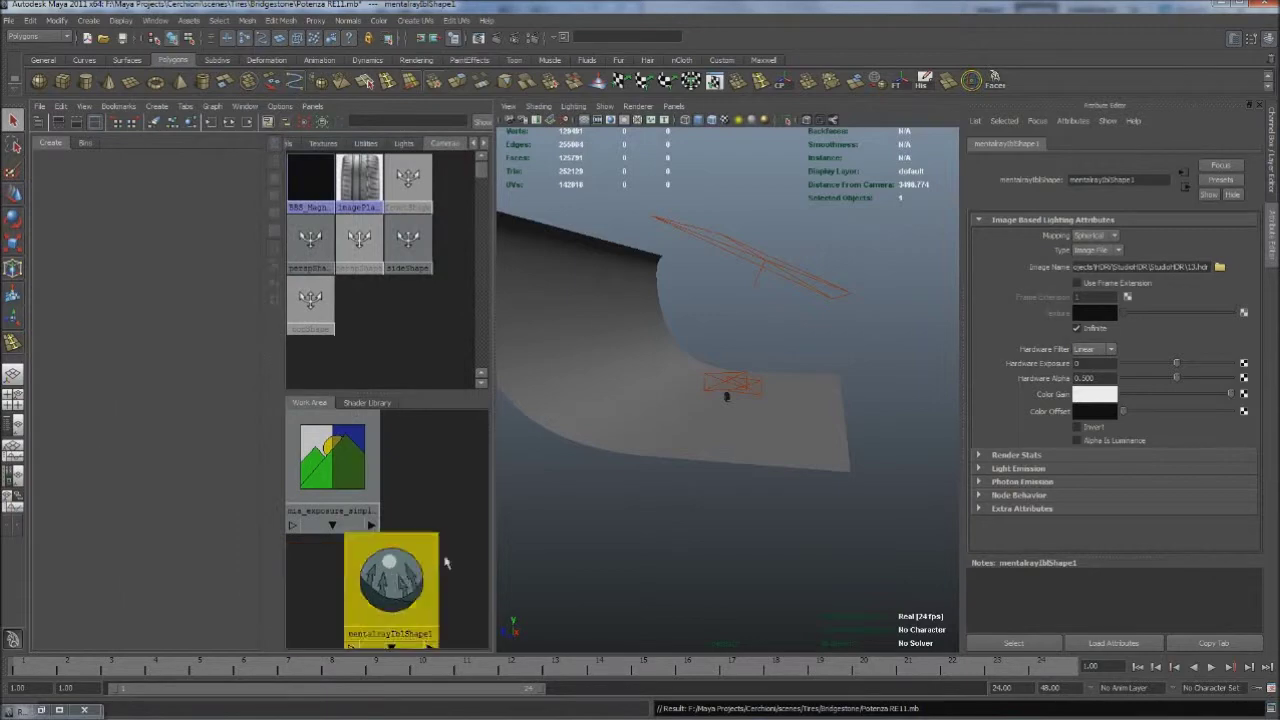
pyautogui.click(437, 37)
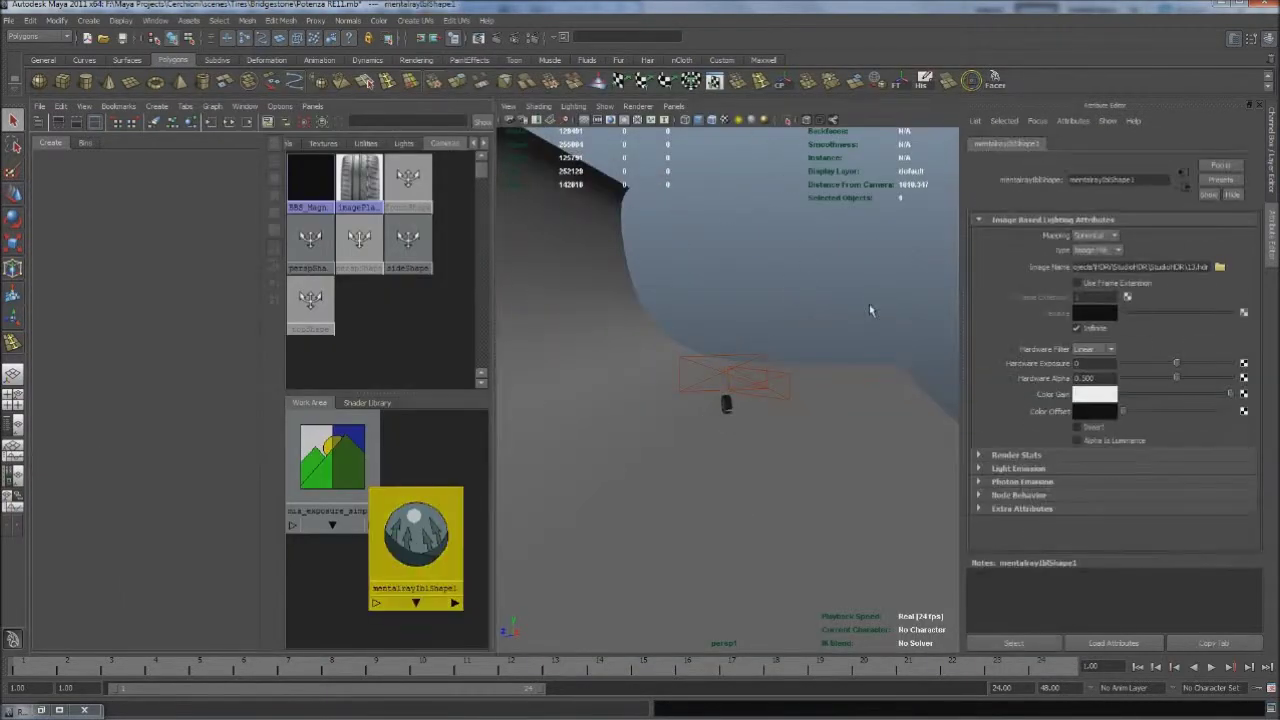
pyautogui.click(886, 393)
pyautogui.moveTo(718, 292); pyautogui.dragTo(728, 491, button='right')
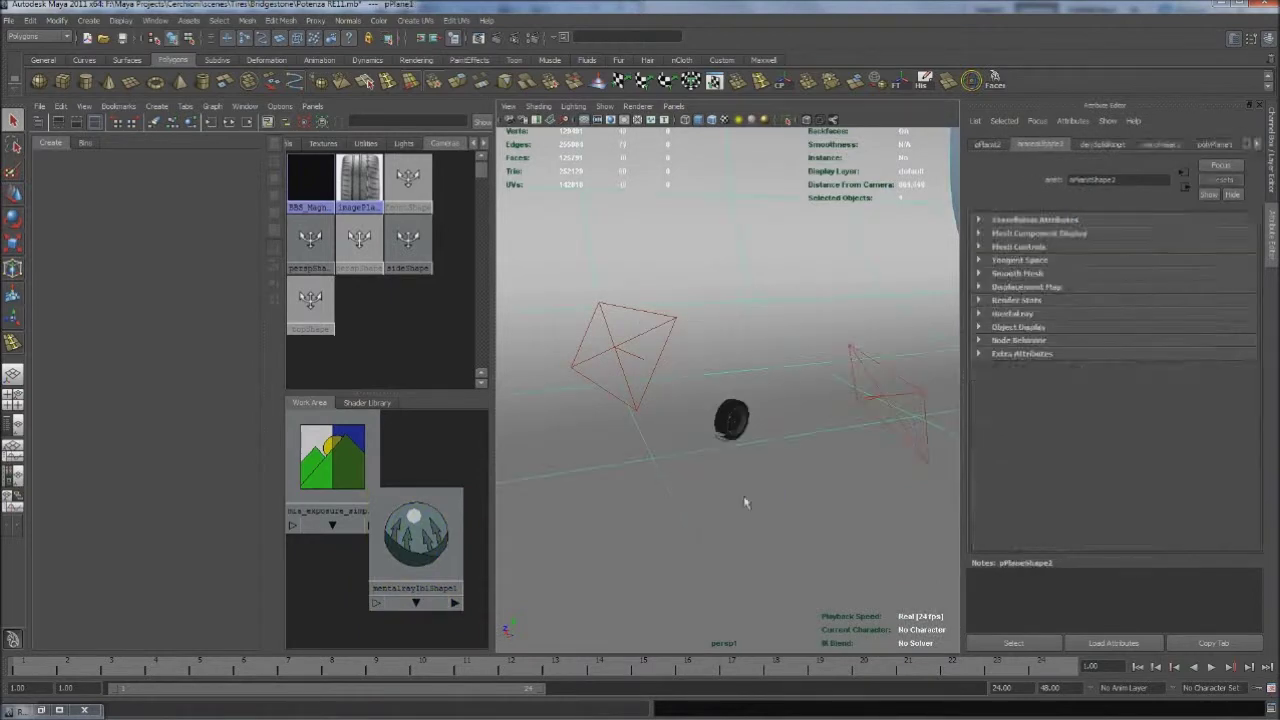
pyautogui.click(478, 38)
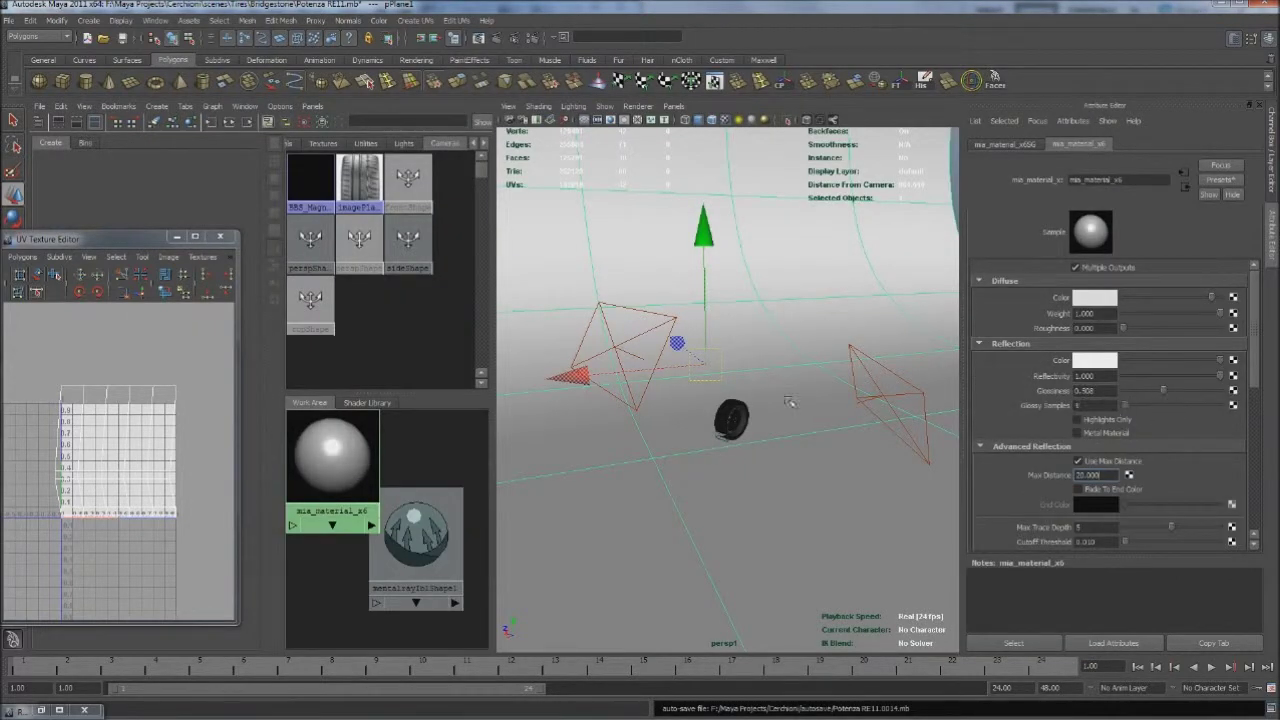
# Select areaLight2 and areaLight1, re-render the wheel, and close Render Settings.
pyautogui.click(885, 395)
pyautogui.click(625, 345)
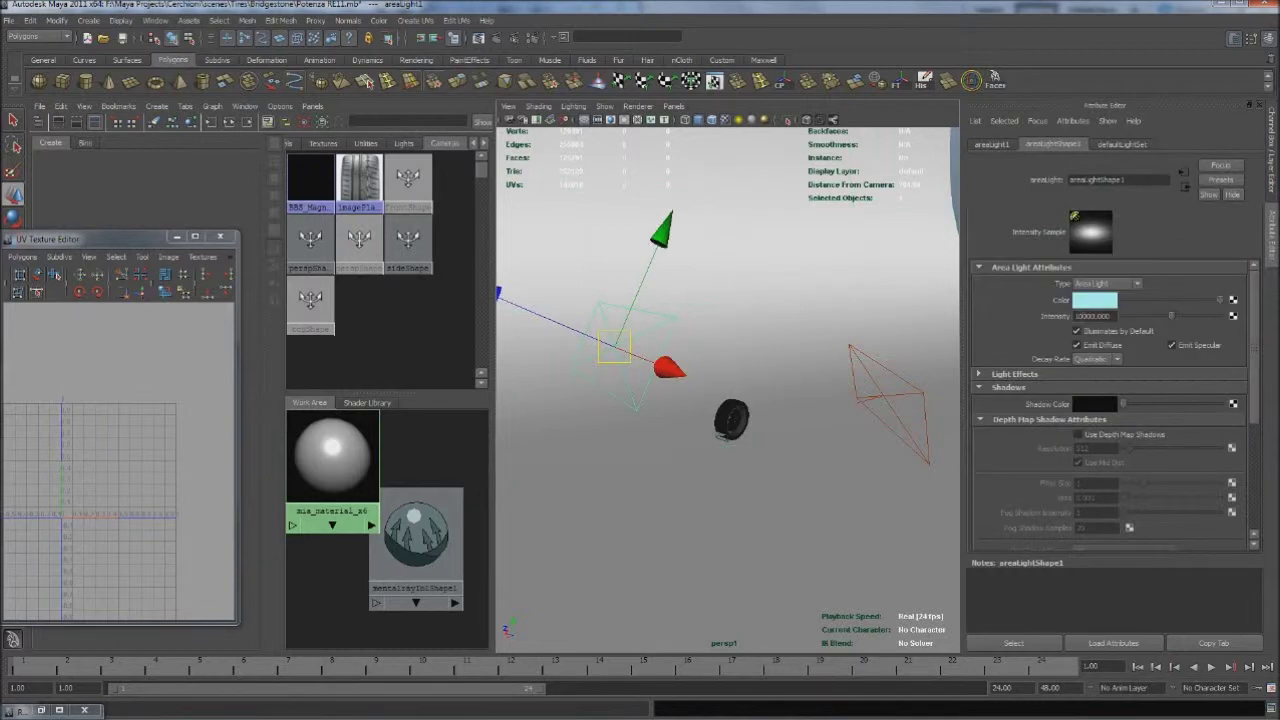
pyautogui.click(478, 39)
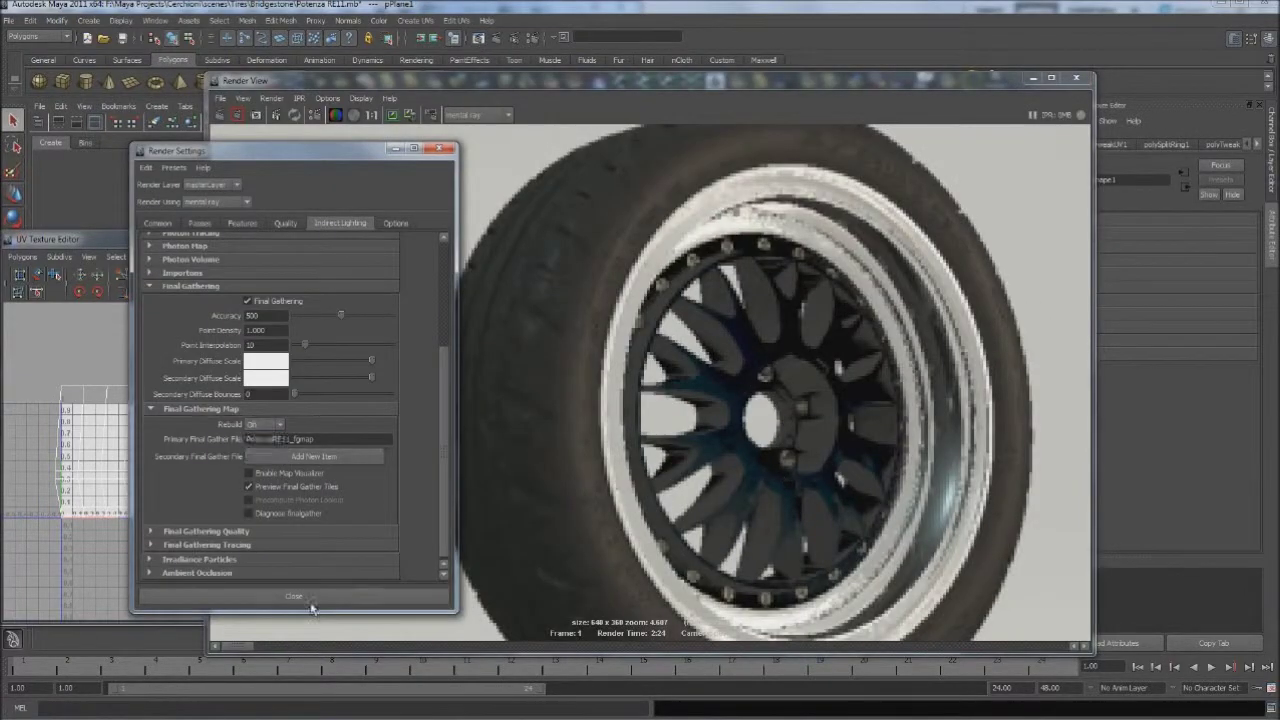
pyautogui.click(311, 604)
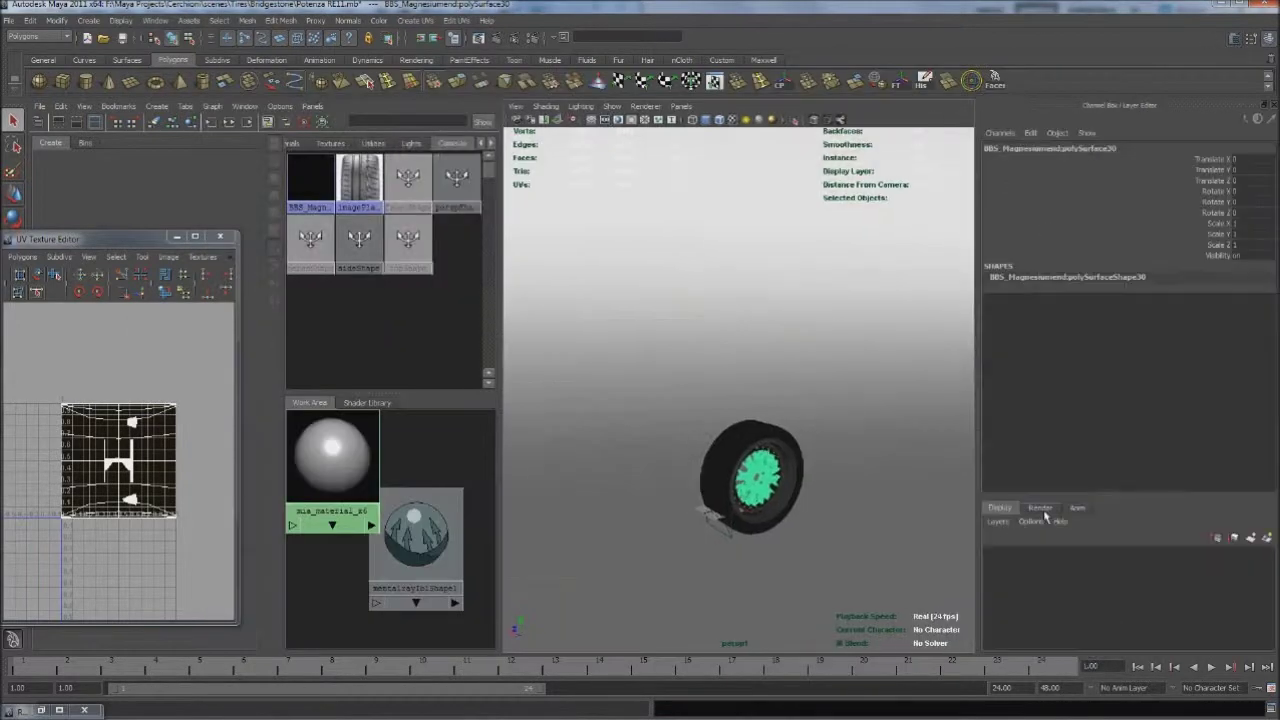
# Create a surface shader whose colour is driven by a mib_amb_occlusion texture at 110 samples.
pyautogui.click(204, 347)
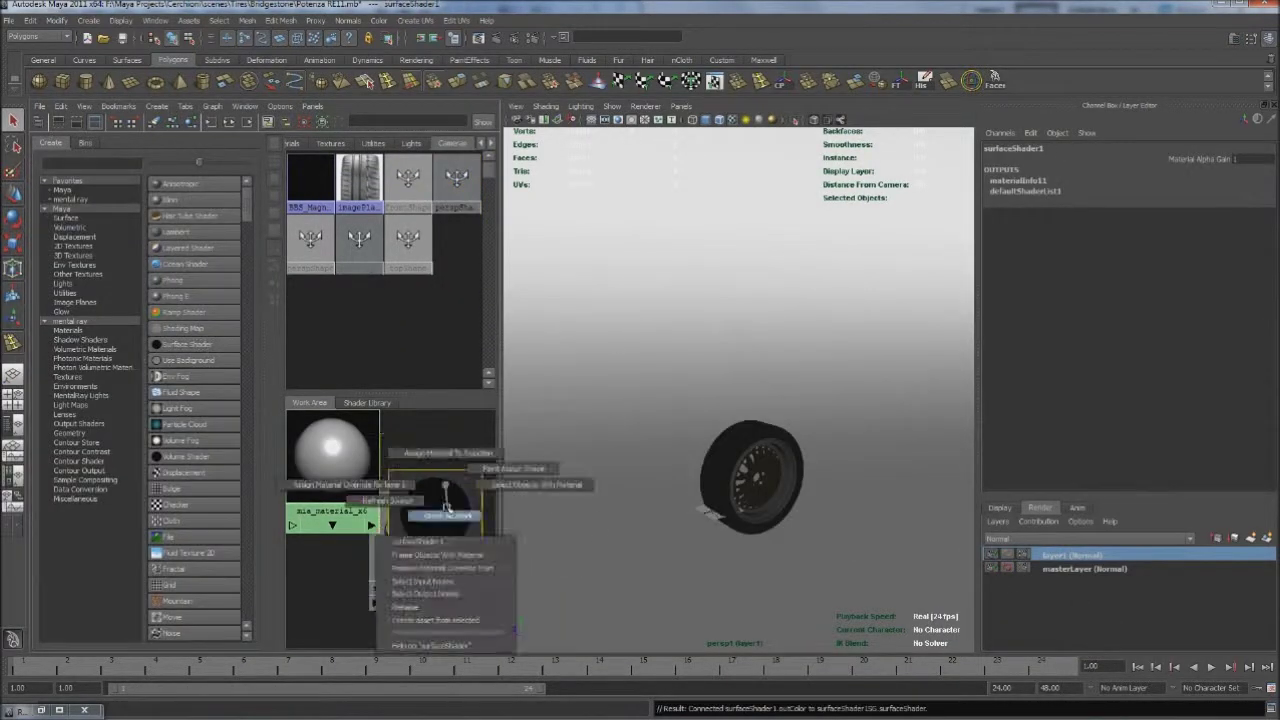
pyautogui.click(67, 376)
pyautogui.click(193, 264)
pyautogui.moveTo(328, 455); pyautogui.dragTo(440, 520, button='middle')
pyautogui.click(460, 533)
pyautogui.doubleClick(333, 457)
pyautogui.click(1220, 179)
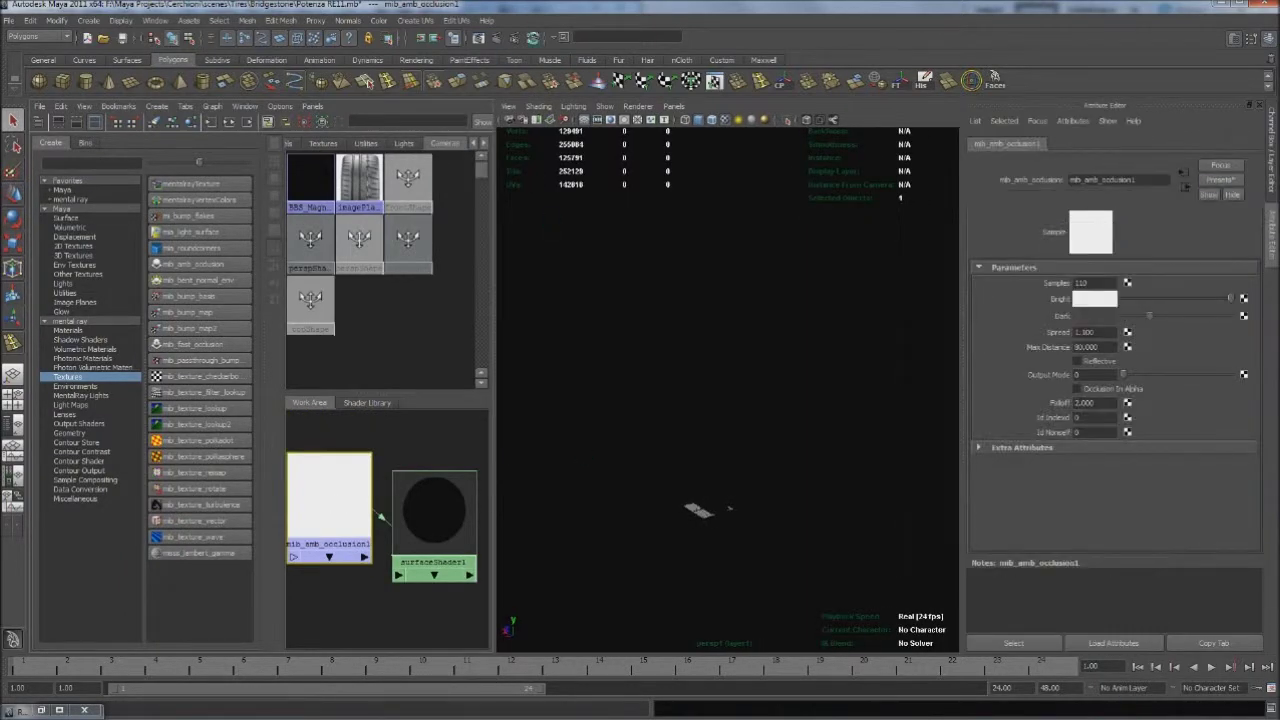
# Return to the master render layer and render the wheel in the Render View panel.
pyautogui.click(515, 37)
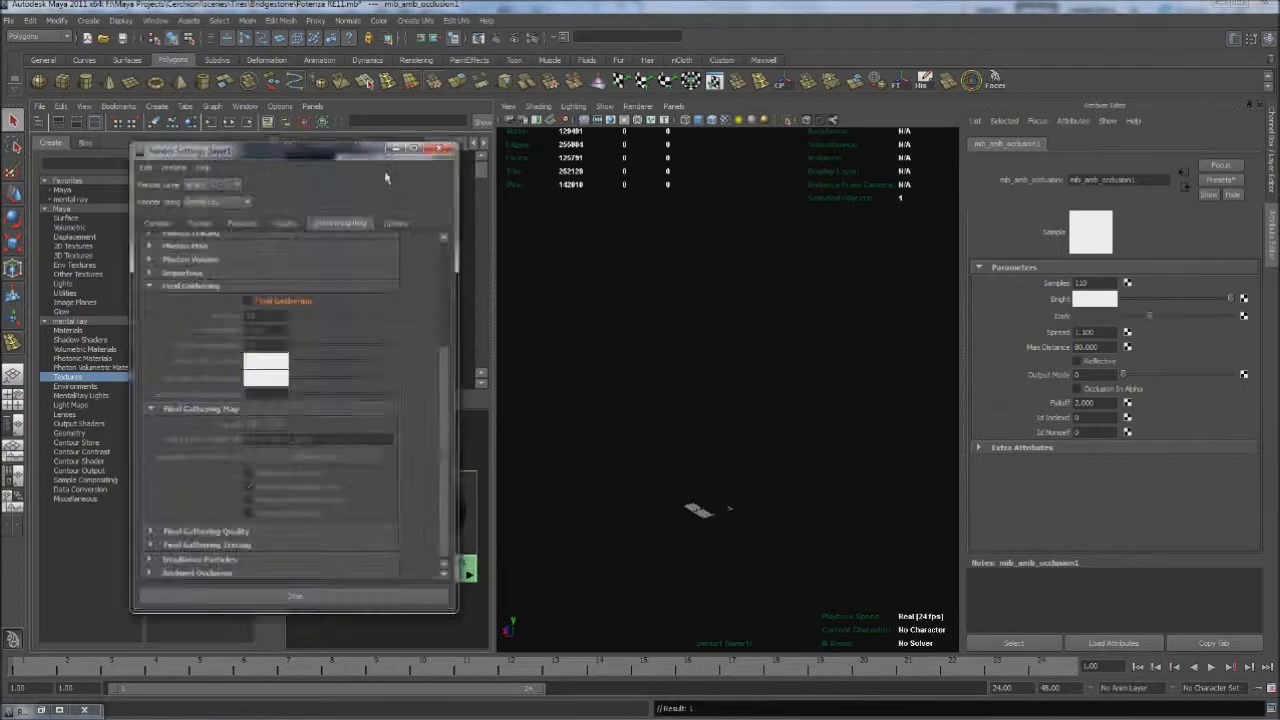
pyautogui.click(1056, 572)
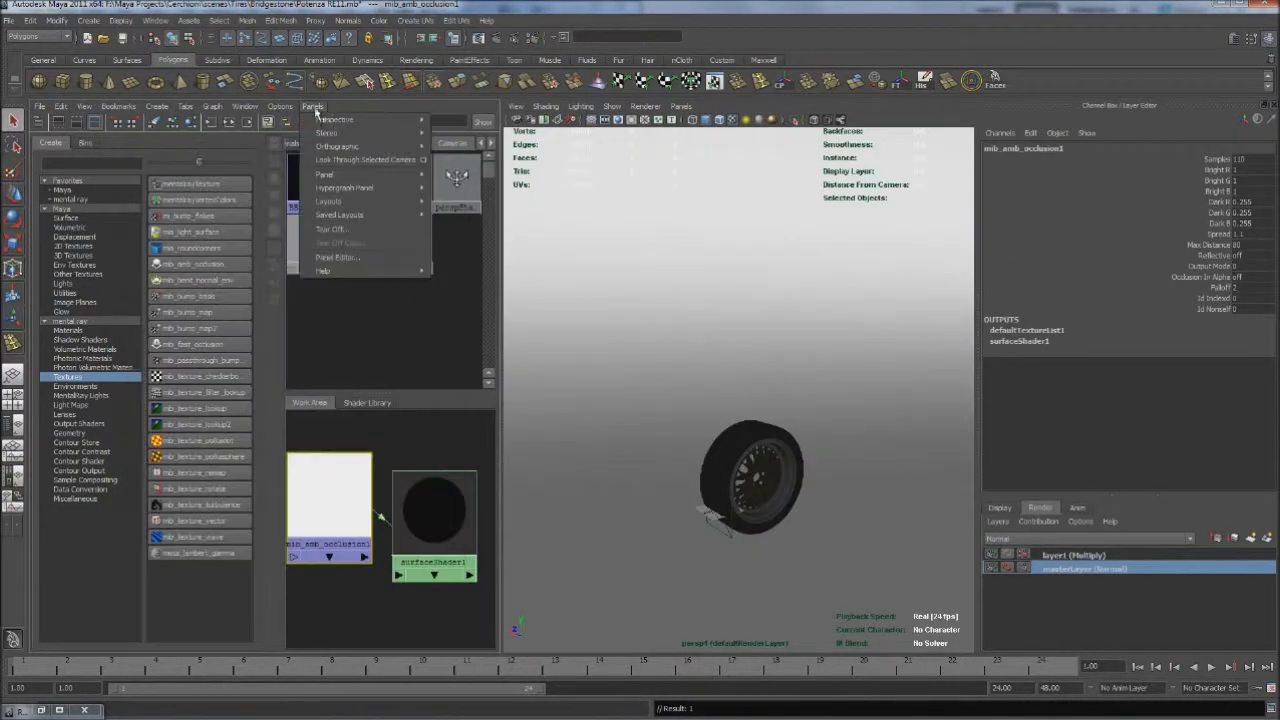
pyautogui.click(313, 107)
pyautogui.click(463, 294)
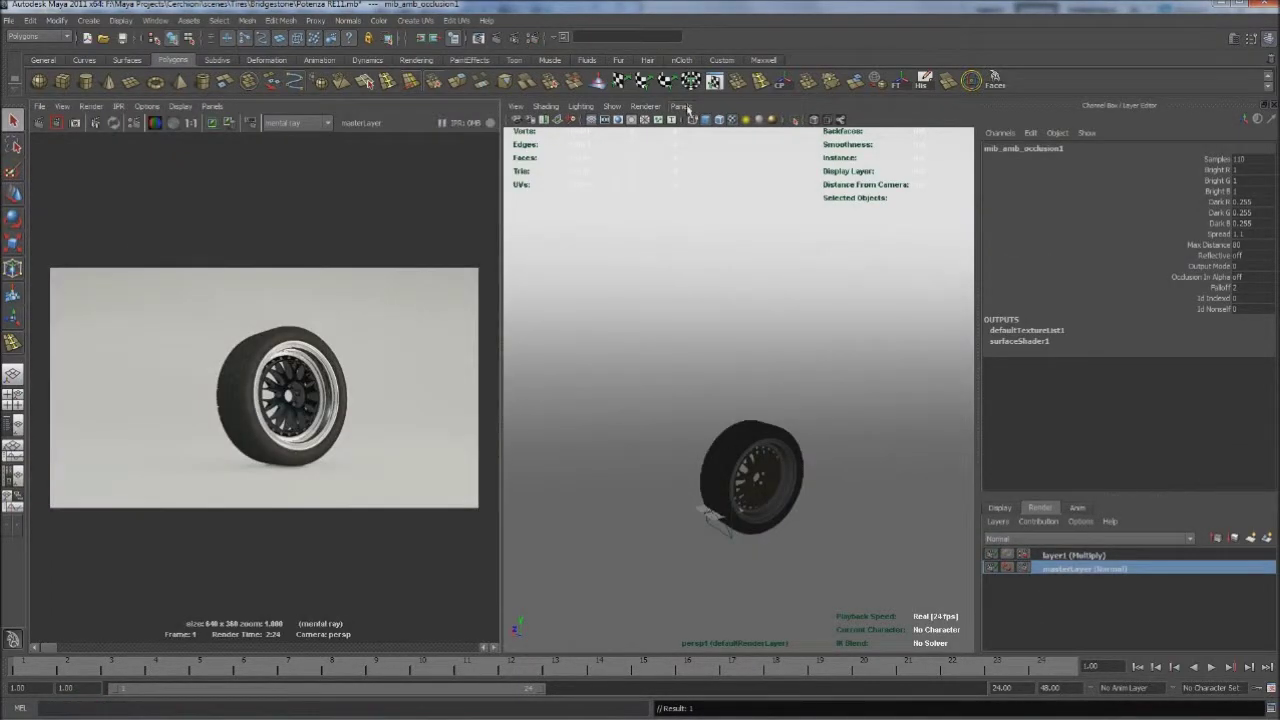
pyautogui.click(697, 108)
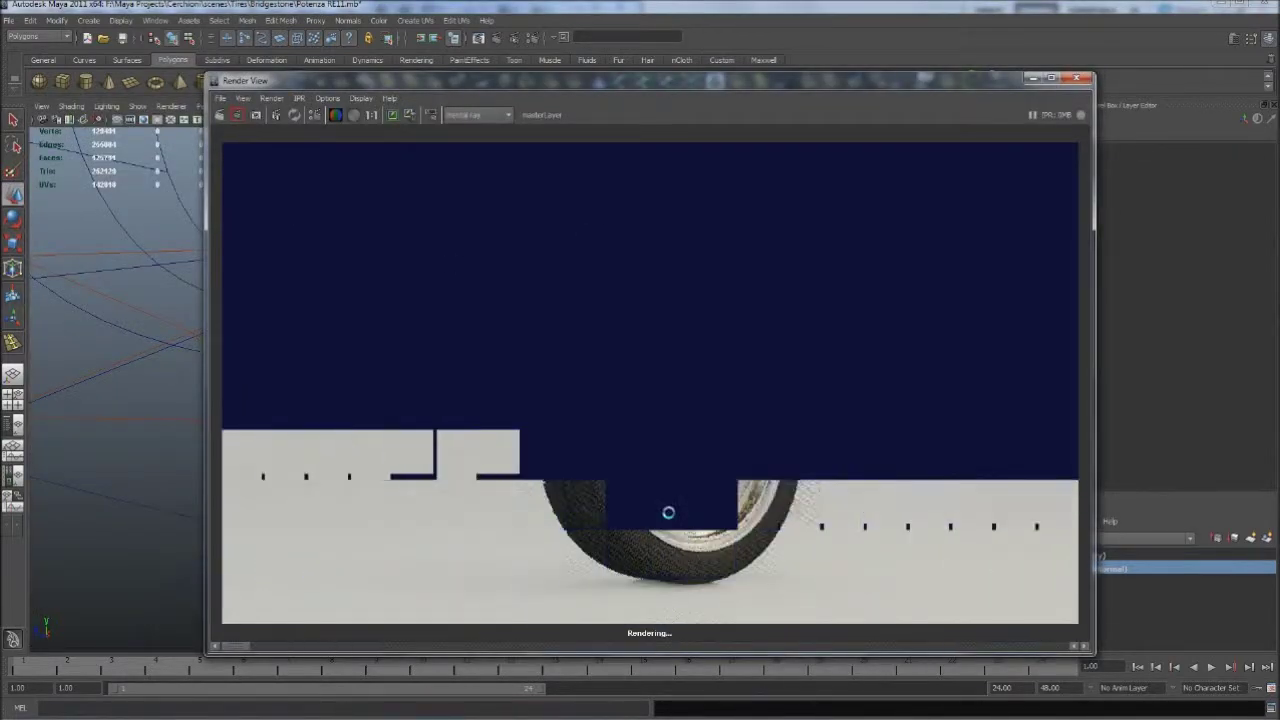